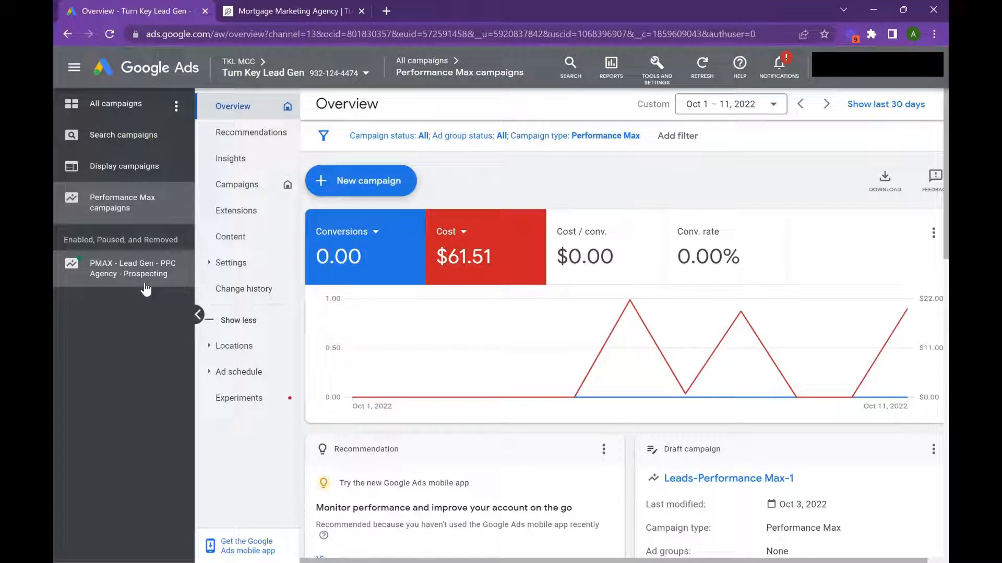
# Step: Open the asset groups of the PMAX - Lead Gen - PPC Agency - Prospecting campaign and review them through to Mortgage Marketing
pyautogui.click(145, 285)
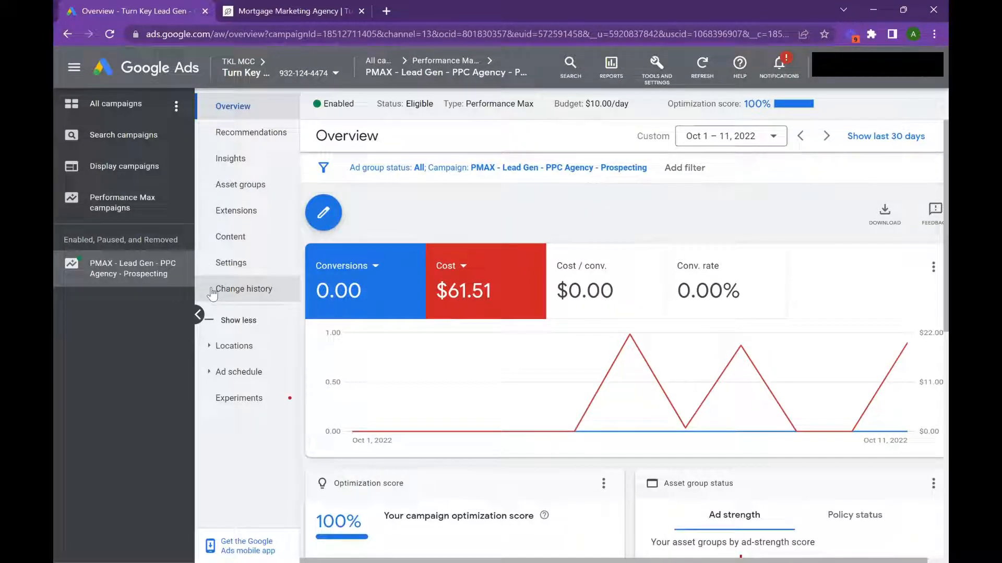
pyautogui.click(252, 187)
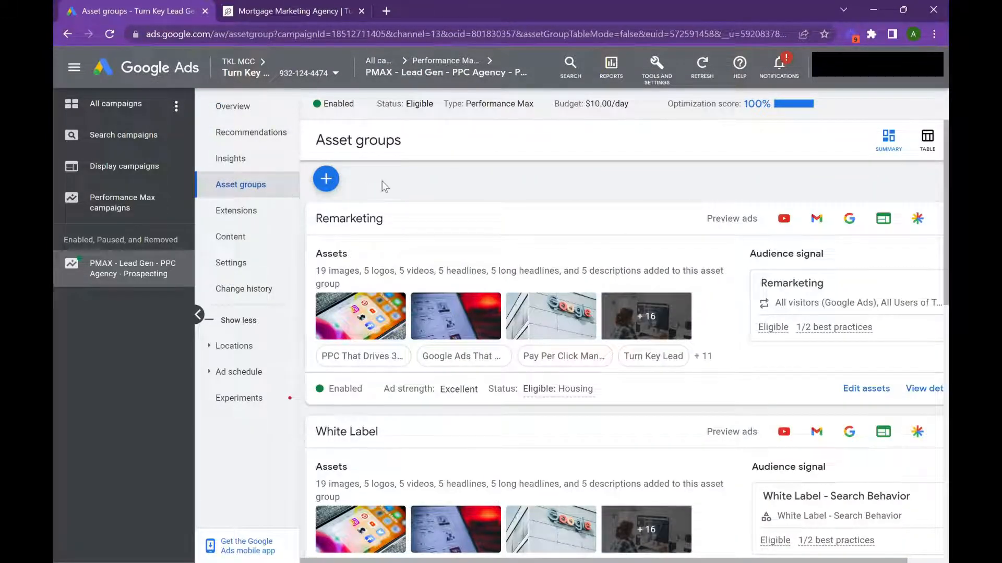
pyautogui.scroll(-3, 382, 181)
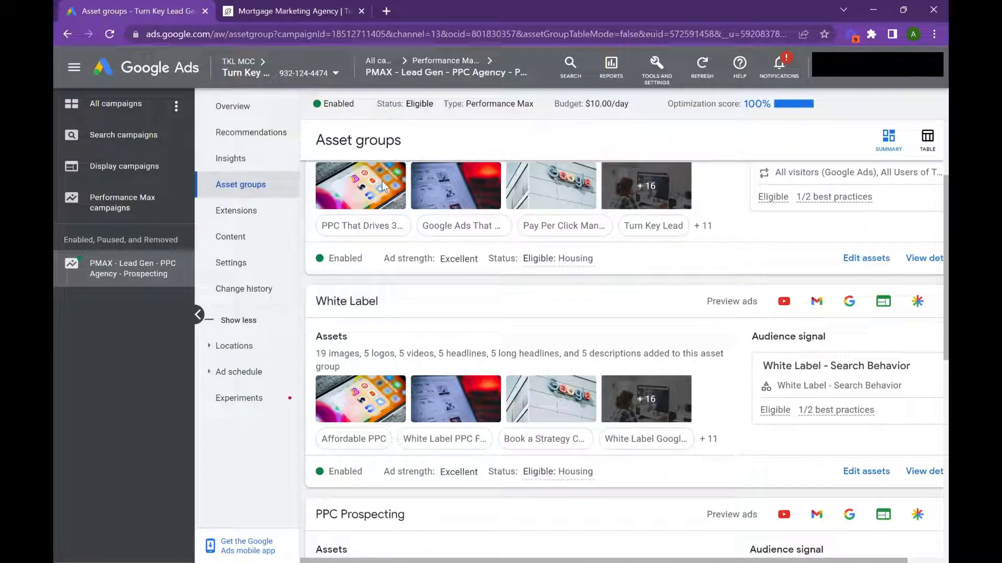
pyautogui.scroll(-3, 383, 182)
pyautogui.scroll(-3, 383, 183)
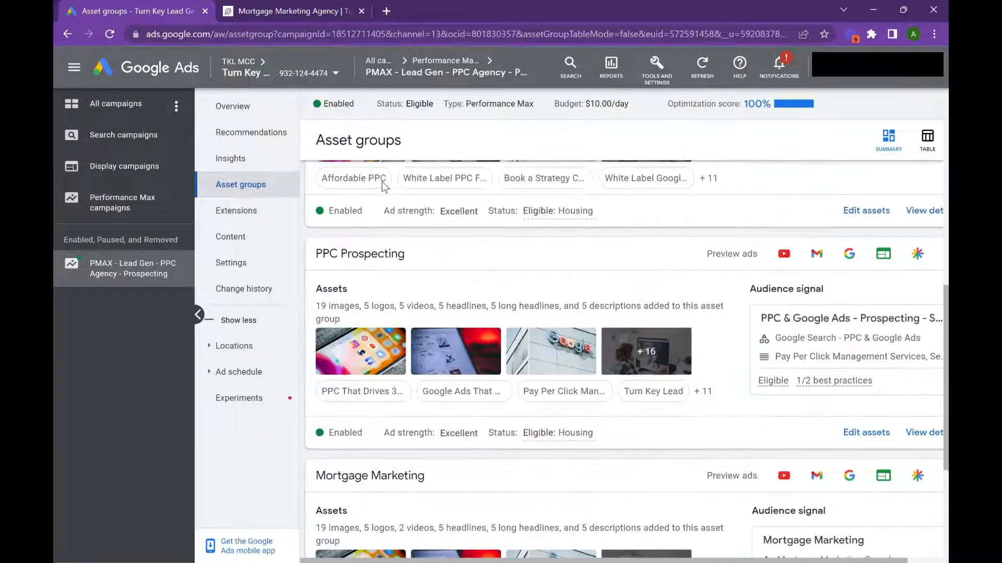
pyautogui.scroll(3, 380, 211)
pyautogui.scroll(-5, 377, 209)
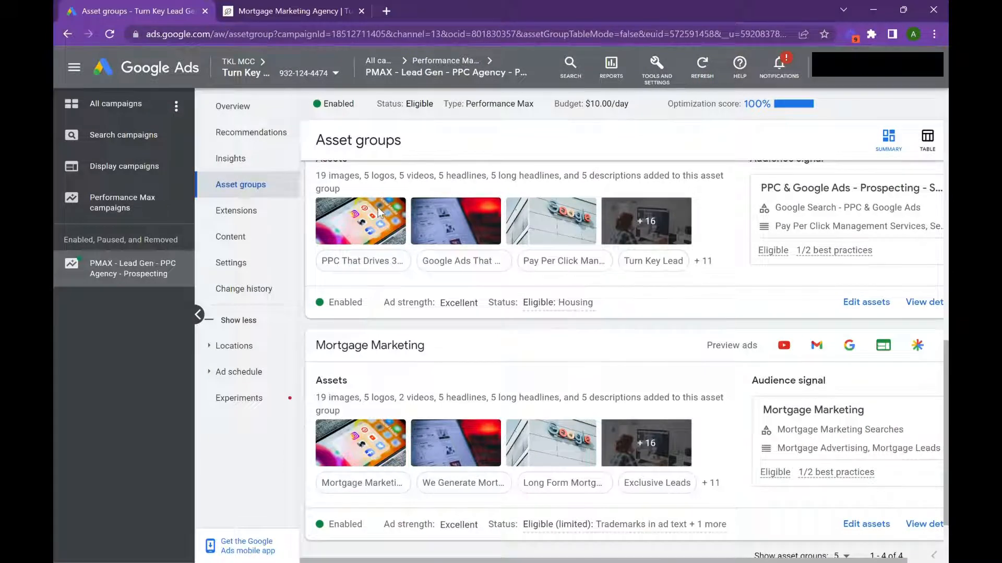
pyautogui.scroll(-2, 574, 273)
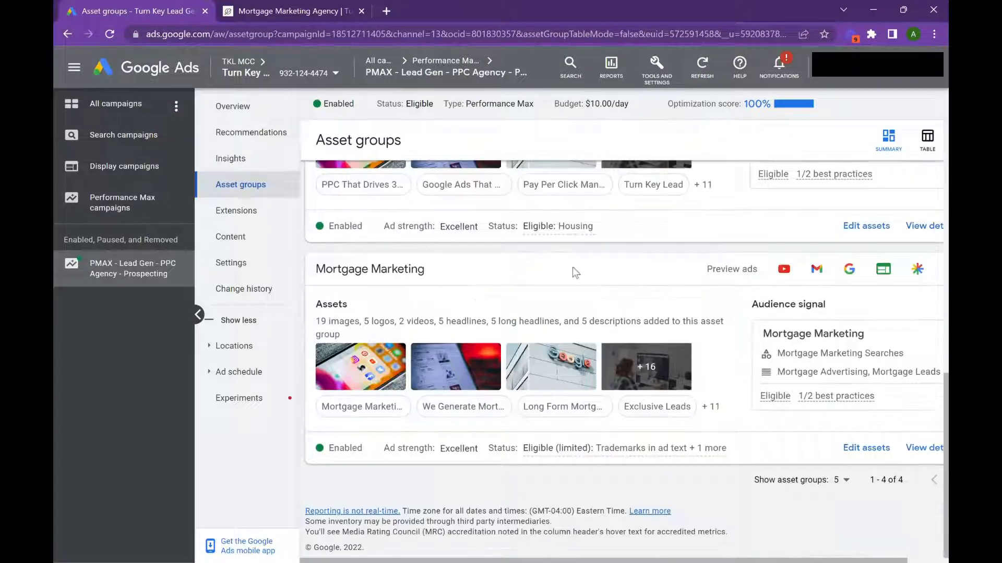
# Step: Open the Mortgage Marketing asset group's assets for editing and review its landing page at turnkeylead.com/mortgage-lead-gen
pyautogui.click(880, 448)
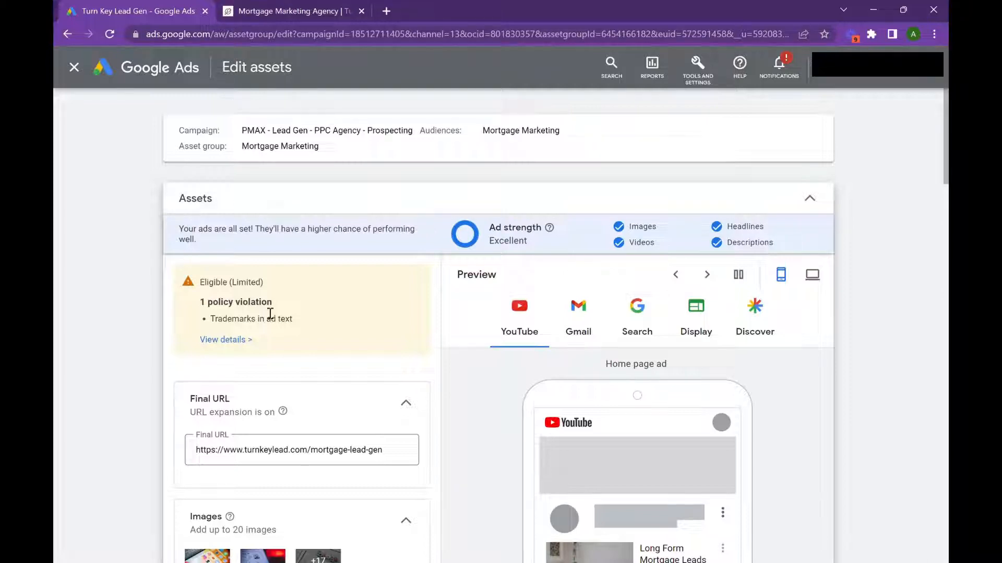
pyautogui.scroll(-1, 271, 315)
pyautogui.click(321, 1)
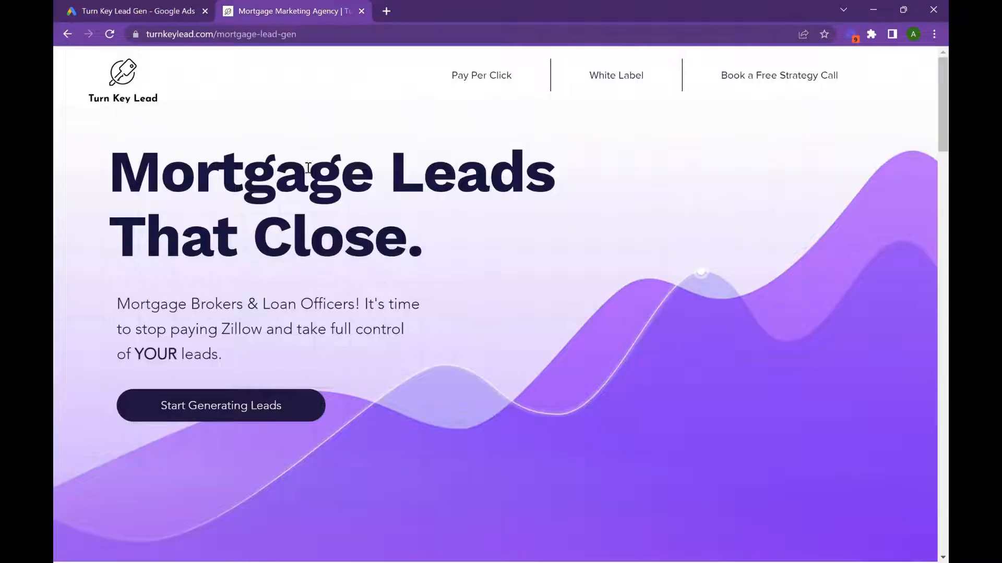
pyautogui.scroll(-5, 234, 243)
pyautogui.scroll(-2, 229, 241)
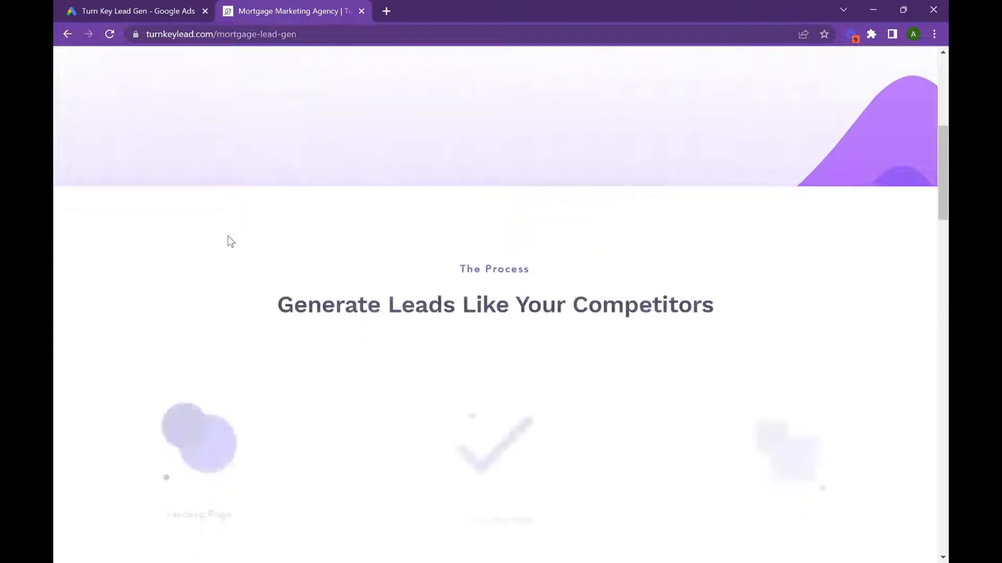
pyautogui.scroll(-2, 229, 241)
pyautogui.scroll(-8, 227, 236)
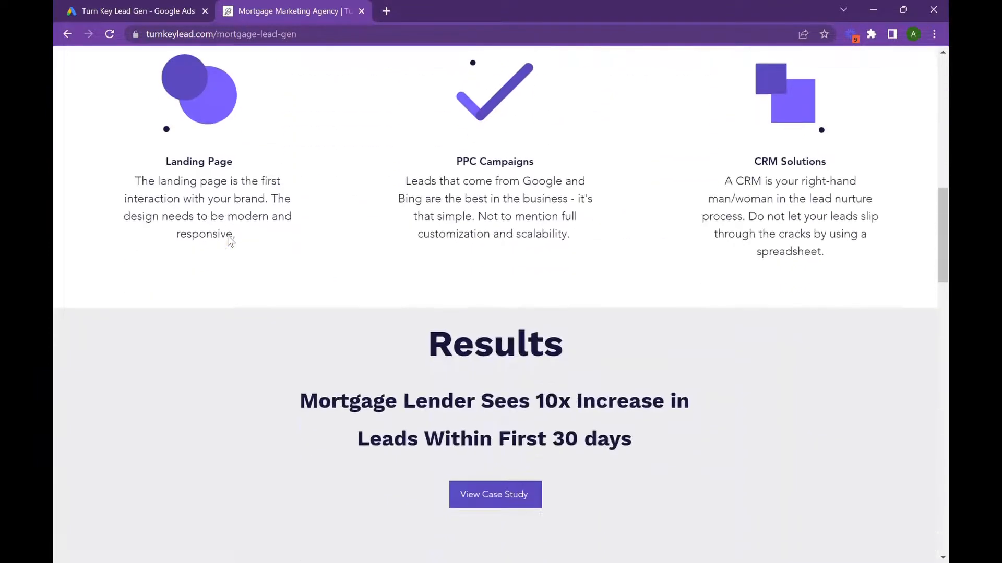
pyautogui.scroll(-2, 435, 237)
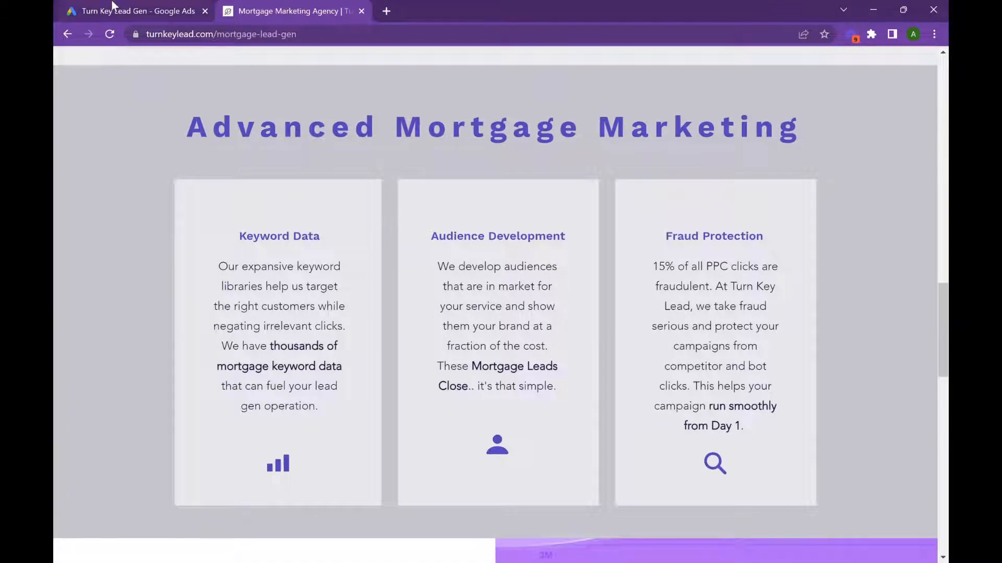
# Step: Return to the Mortgage Marketing asset editor and review its images, logos, videos and headlines
pyautogui.click(178, 11)
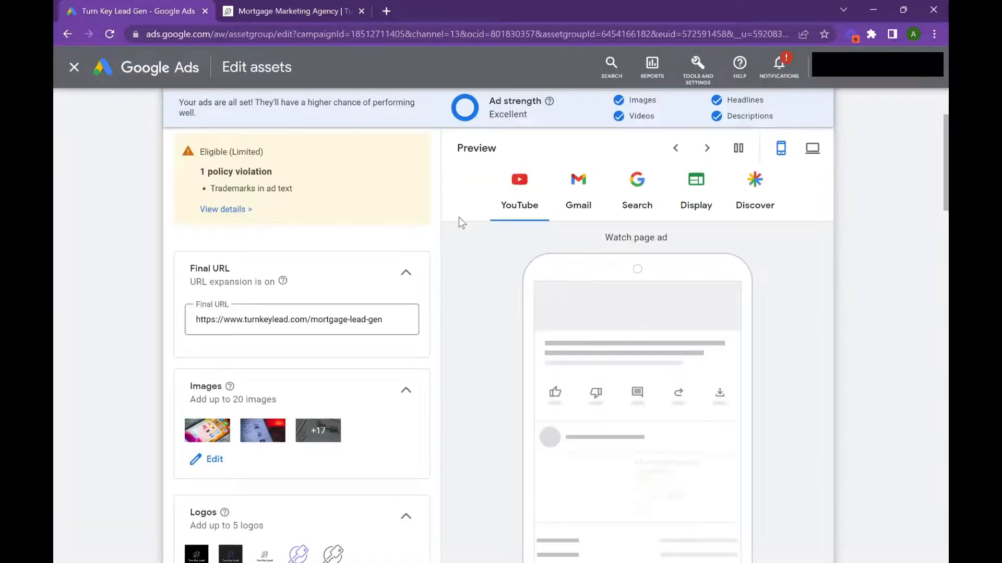
pyautogui.scroll(-2, 317, 293)
pyautogui.scroll(-6, 319, 293)
pyautogui.scroll(2, 275, 297)
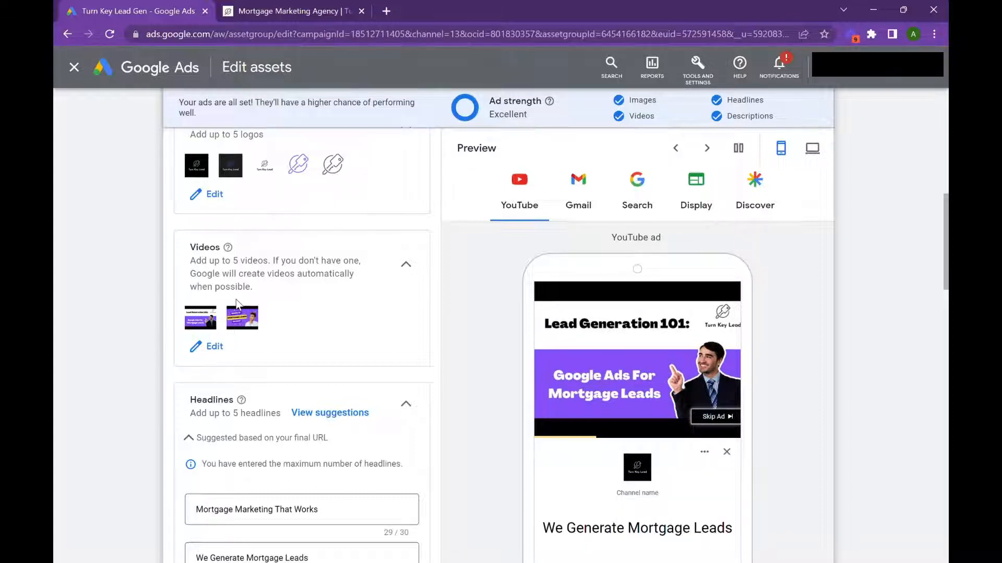
pyautogui.scroll(-5, 308, 282)
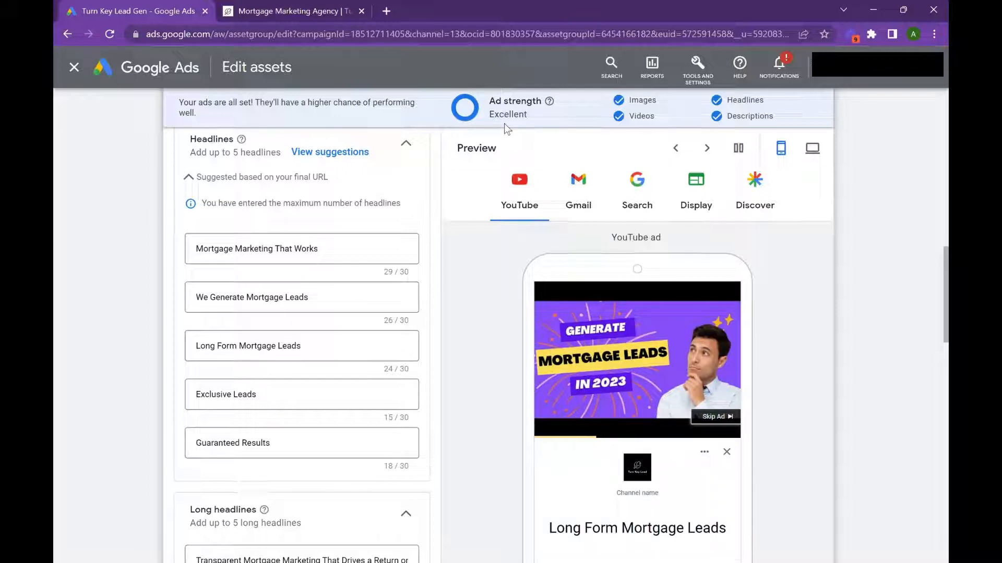
pyautogui.scroll(-3, 426, 337)
pyautogui.scroll(3, 425, 337)
# Step: Preview the Mortgage Marketing ads in the Gmail, Search, Display and Discover formats
pyautogui.click(592, 207)
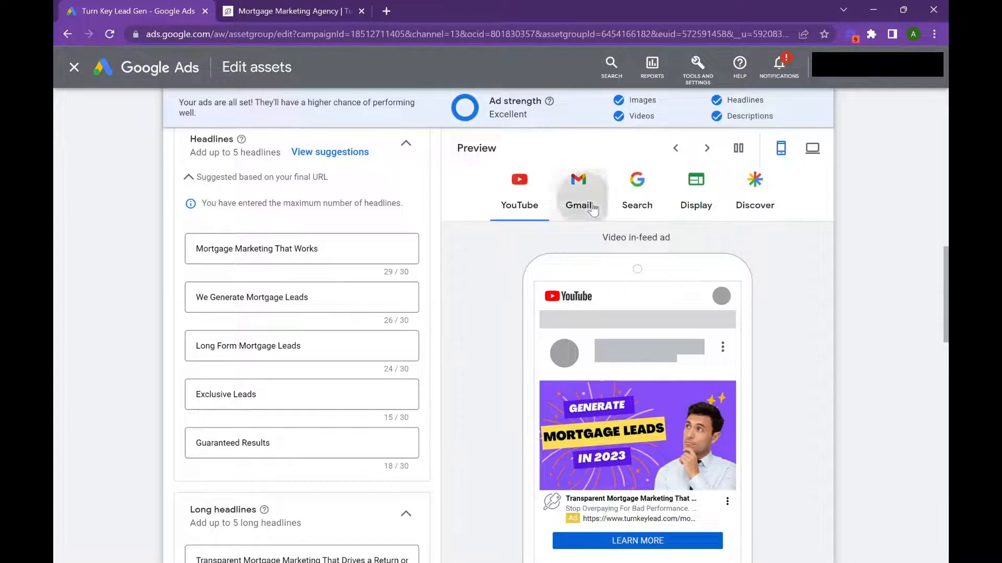
pyautogui.click(630, 203)
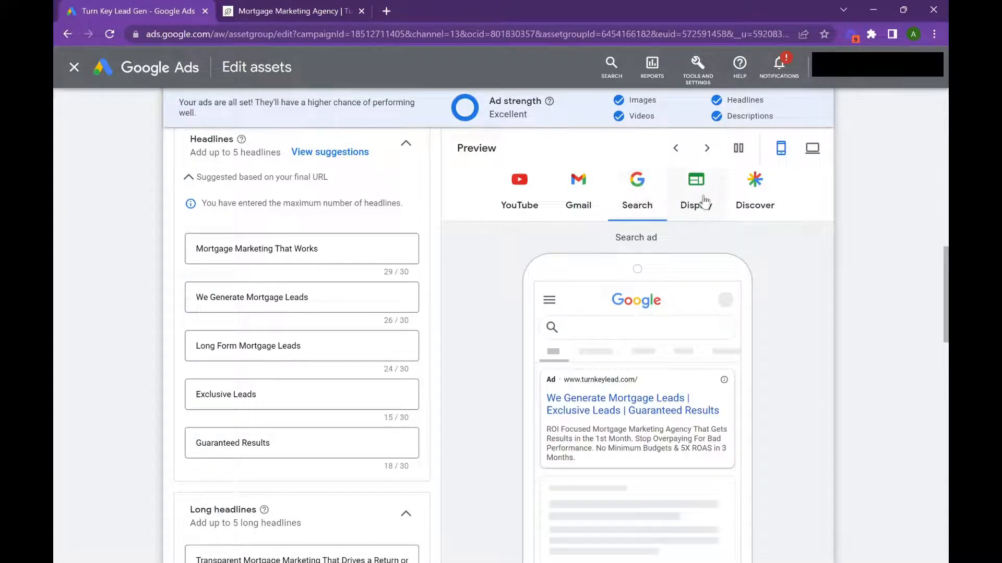
pyautogui.click(704, 201)
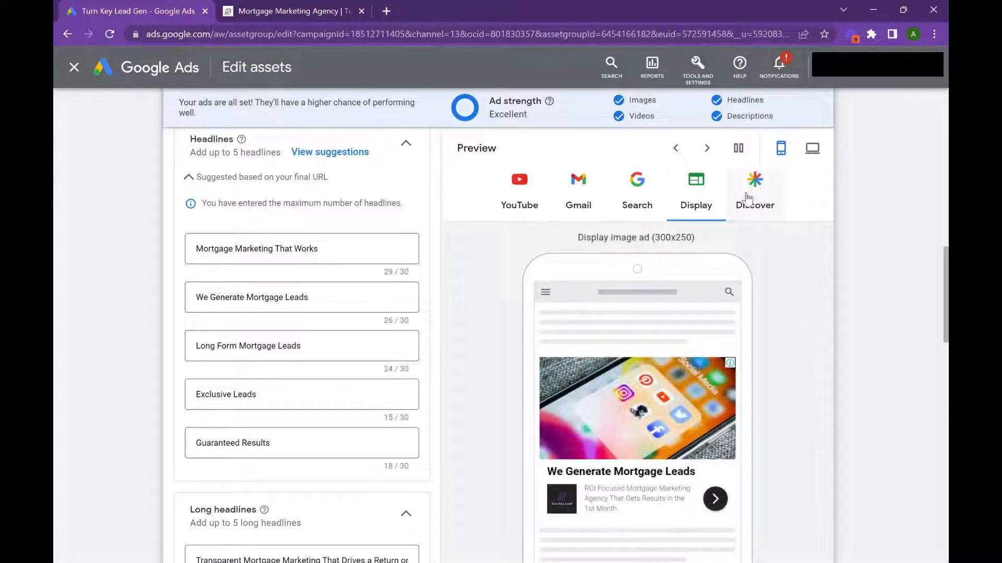
pyautogui.click(748, 197)
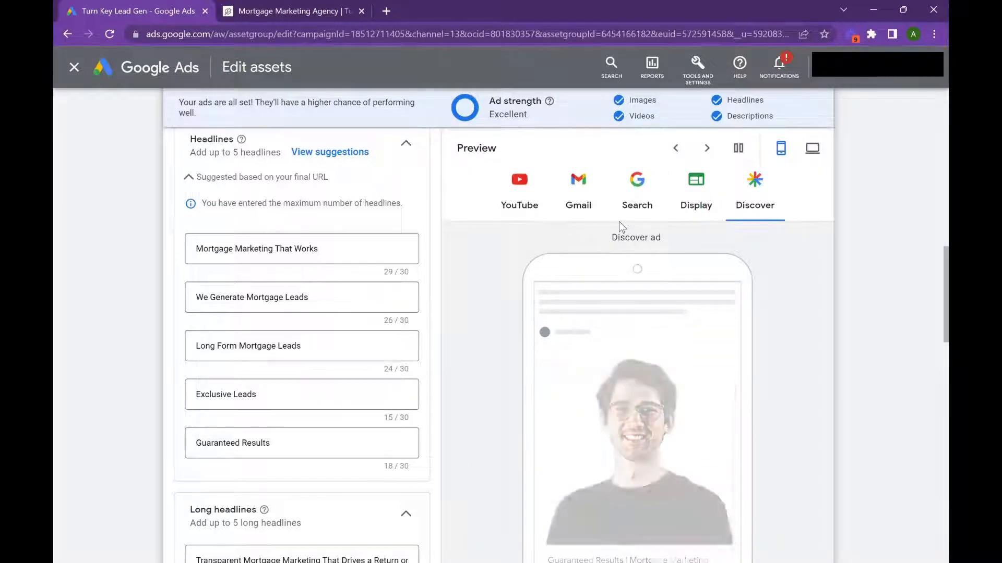
# Step: Review the long headlines, descriptions, business name, sitelinks and call to action, and leave the asset editor without saving
pyautogui.scroll(-3, 619, 224)
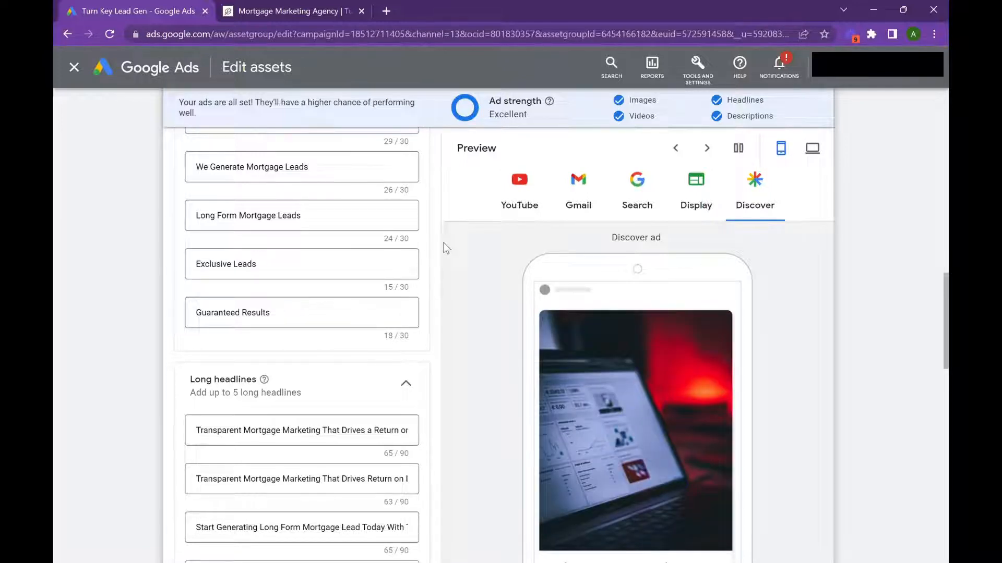
pyautogui.scroll(-7, 288, 280)
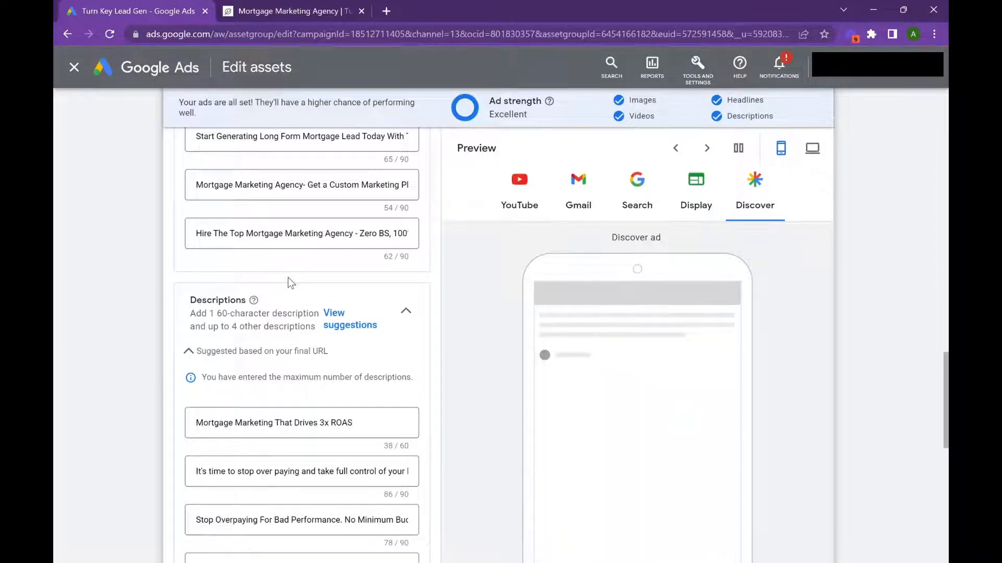
pyautogui.scroll(-5, 290, 283)
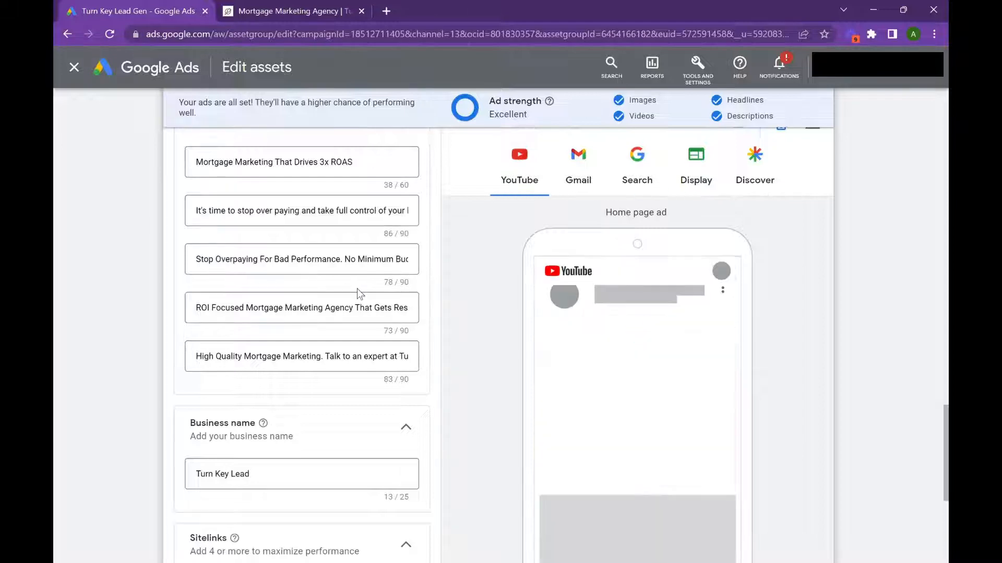
pyautogui.moveTo(291, 260); pyautogui.dragTo(386, 259)
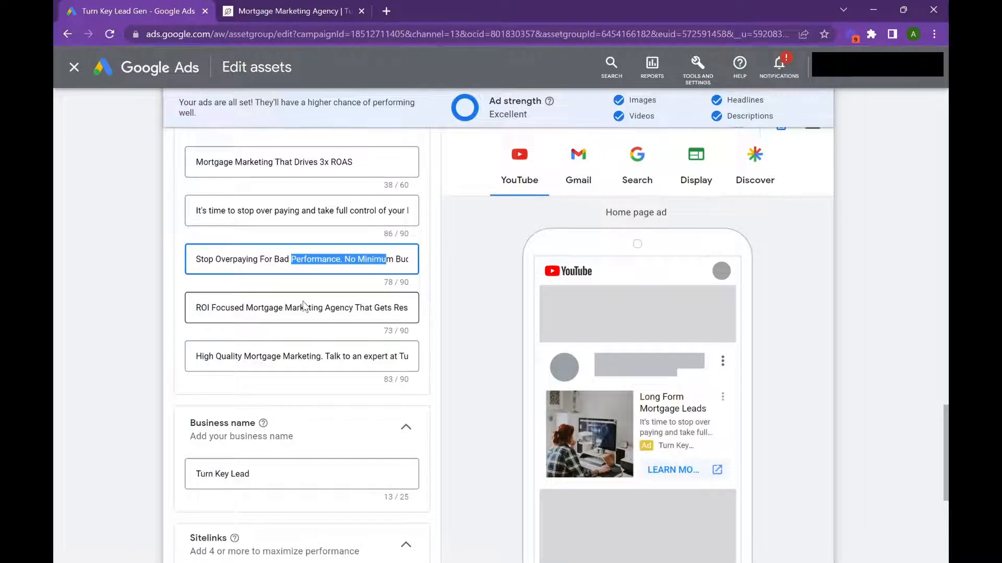
pyautogui.scroll(-5, 305, 307)
pyautogui.scroll(2, 306, 308)
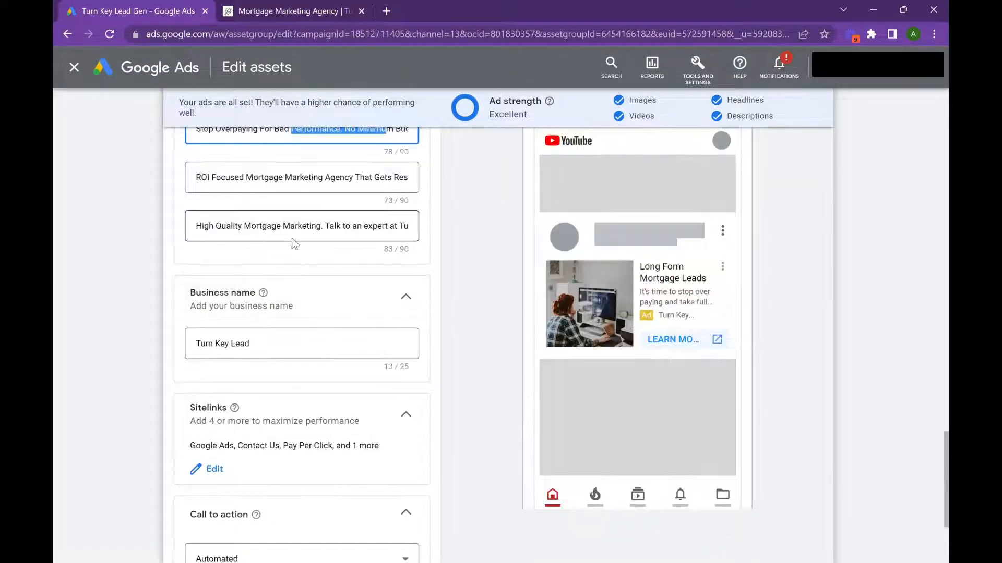
pyautogui.scroll(-2, 295, 244)
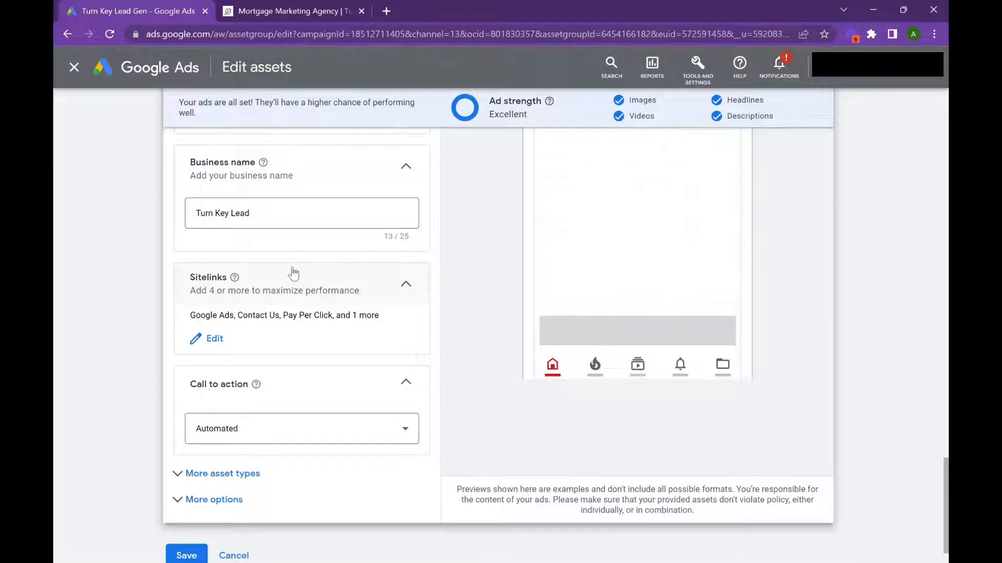
pyautogui.scroll(-1, 293, 273)
pyautogui.click(229, 511)
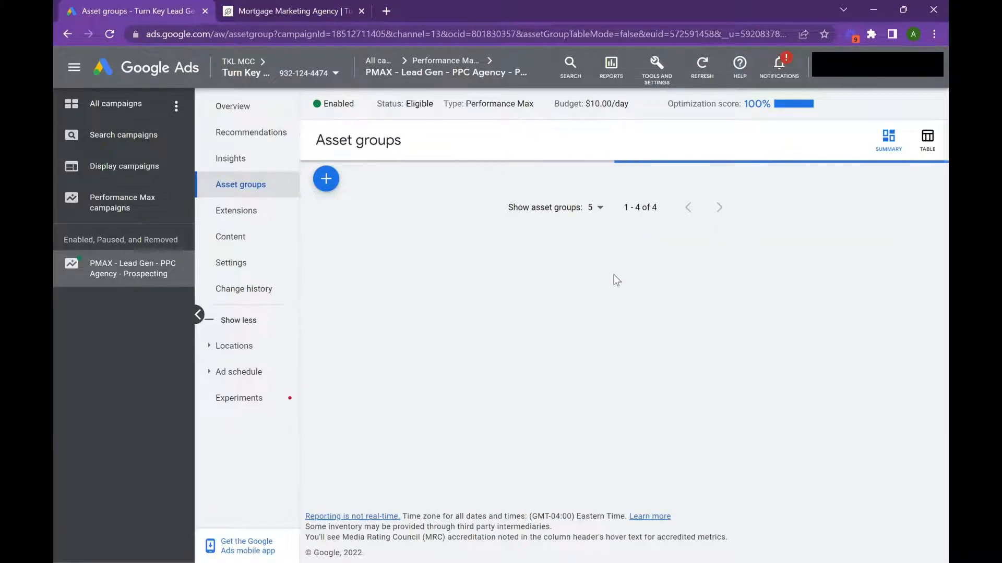
# Step: Examine the Mortgage Marketing asset group's audience signal and its best-practice checklist
pyautogui.scroll(-10, 620, 289)
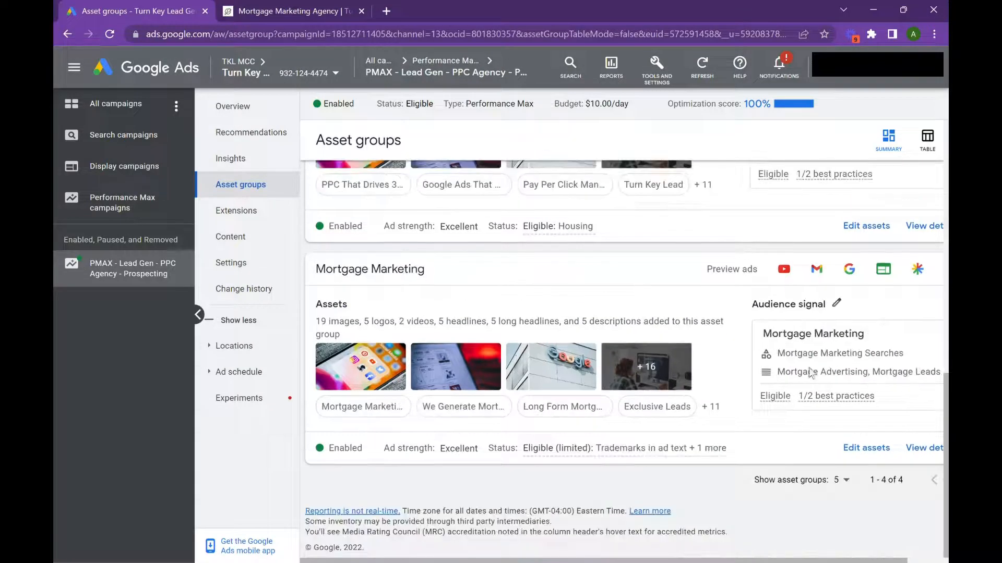
pyautogui.moveTo(714, 561); pyautogui.dragTo(751, 561)
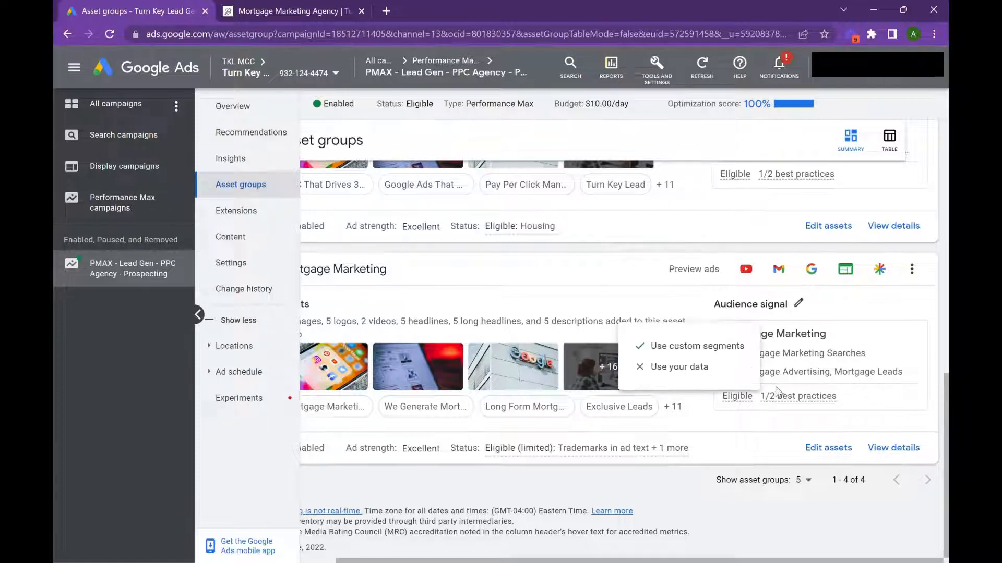
pyautogui.moveTo(833, 399)
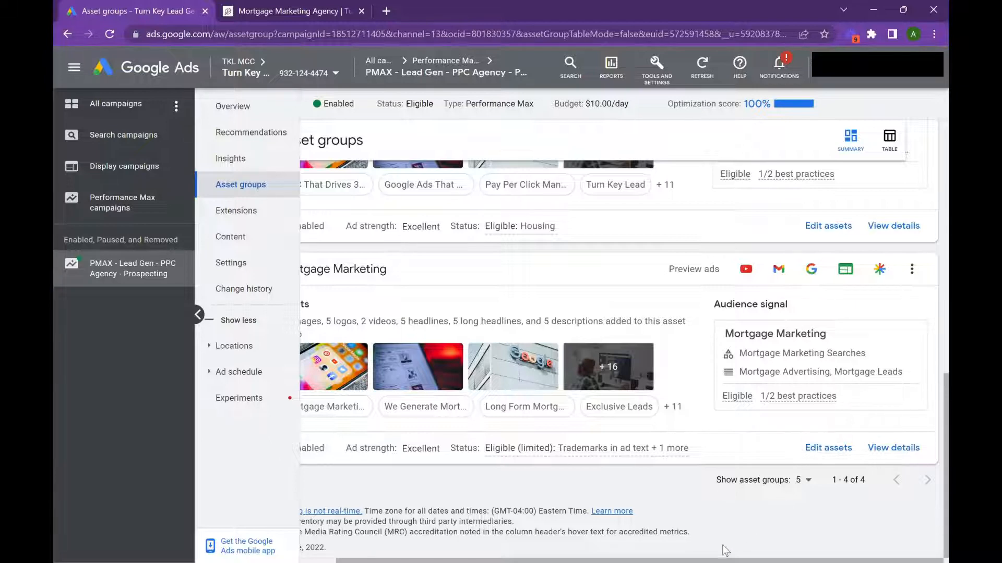
pyautogui.moveTo(718, 561); pyautogui.dragTo(673, 561)
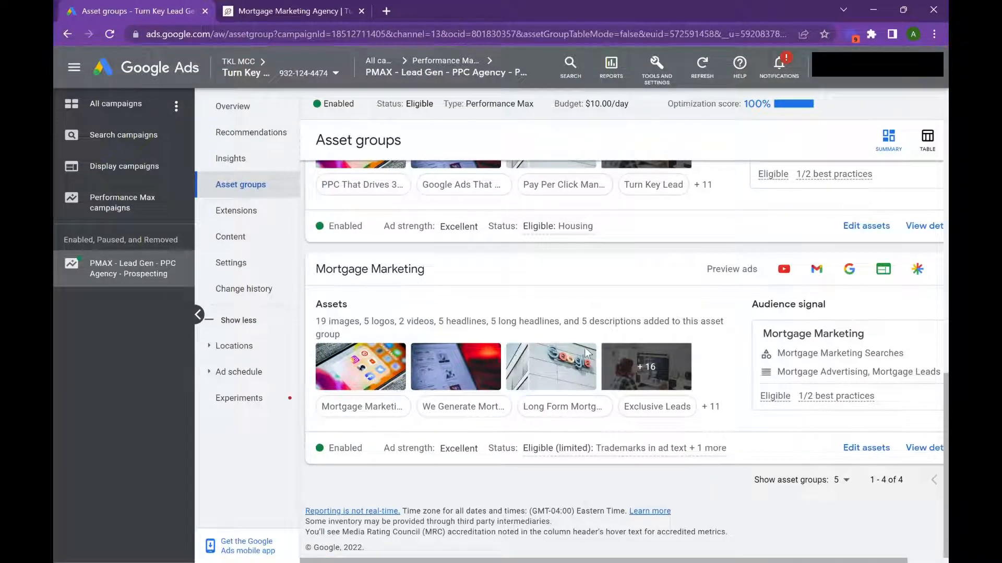
# Step: Open the account's audience data segments and display the details of the Mortgage Video Views segment
pyautogui.click(657, 65)
pyautogui.click(296, 145)
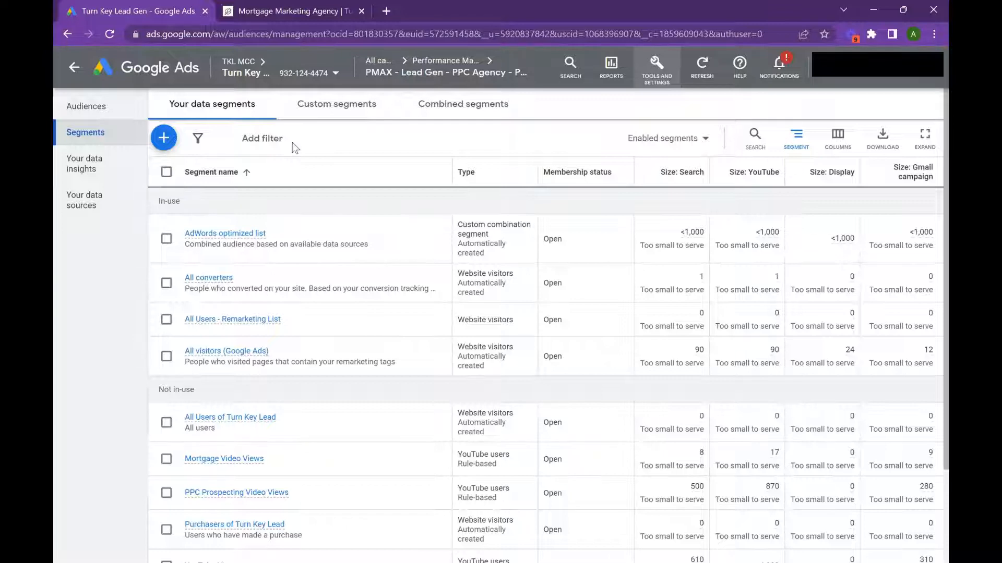
pyautogui.scroll(-3, 381, 235)
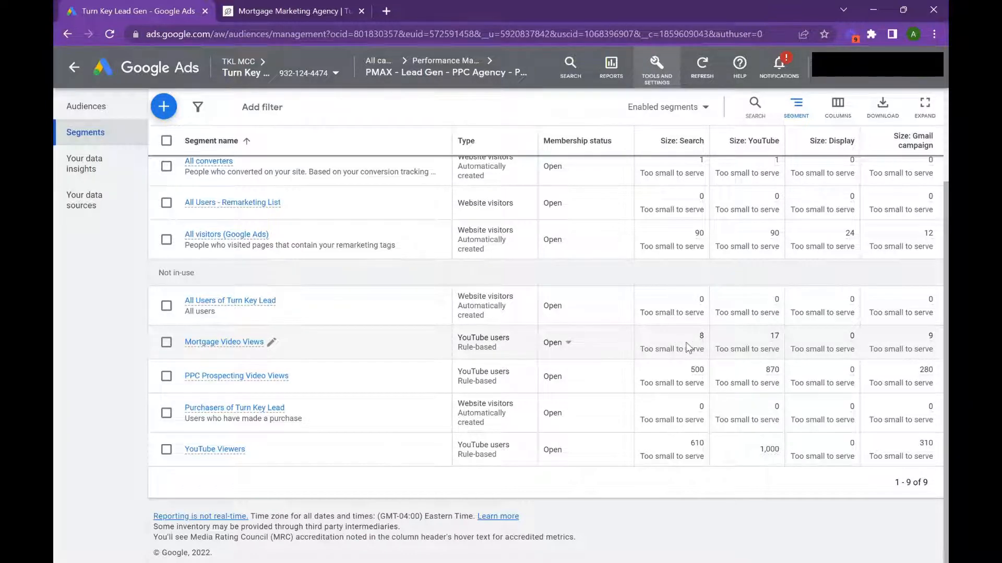
pyautogui.moveTo(704, 346)
pyautogui.click(222, 344)
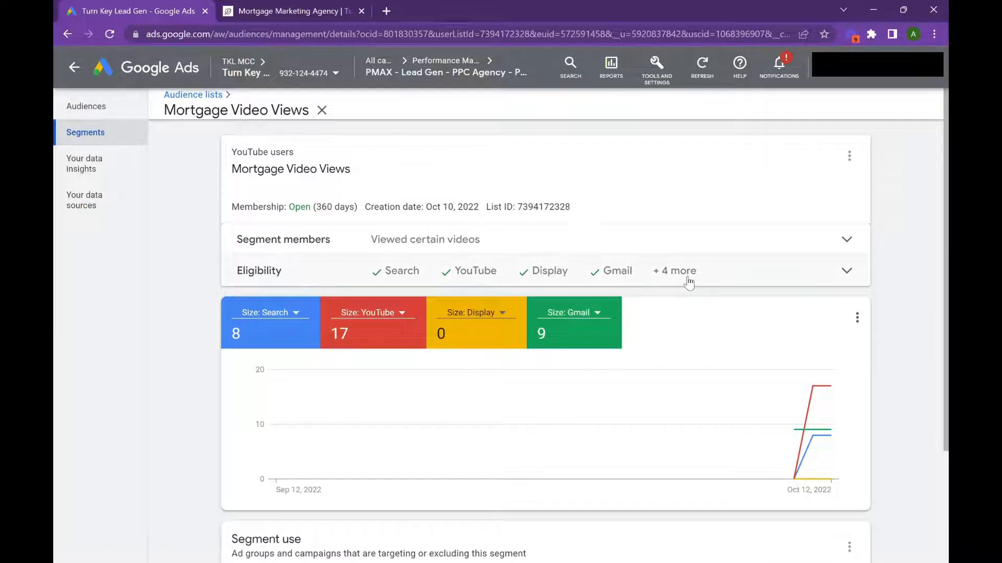
# Step: Check the Mortgage Video Views segment's sizes and campaign use, and return to the Performance Max campaigns overview
pyautogui.scroll(-3, 686, 334)
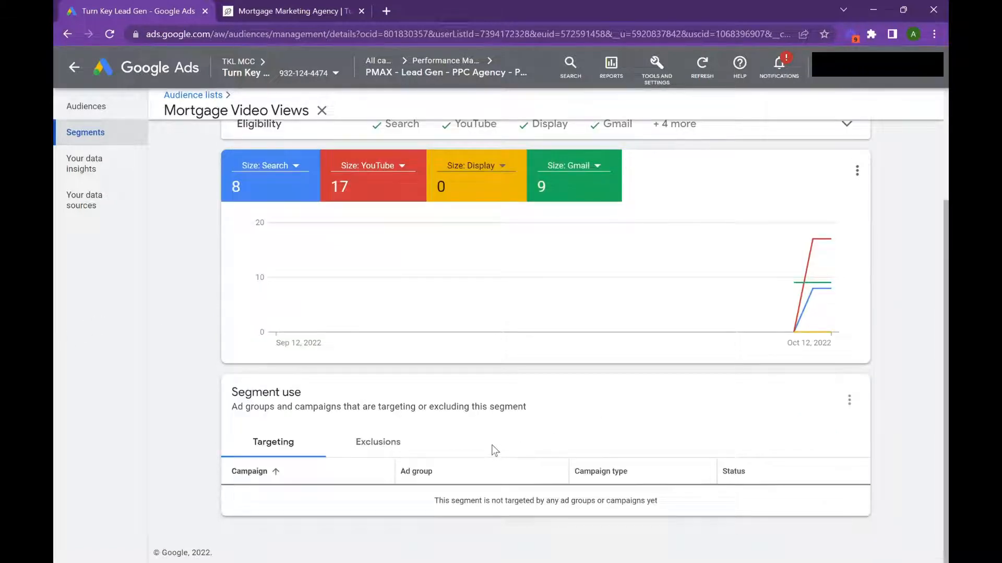
pyautogui.scroll(3, 470, 479)
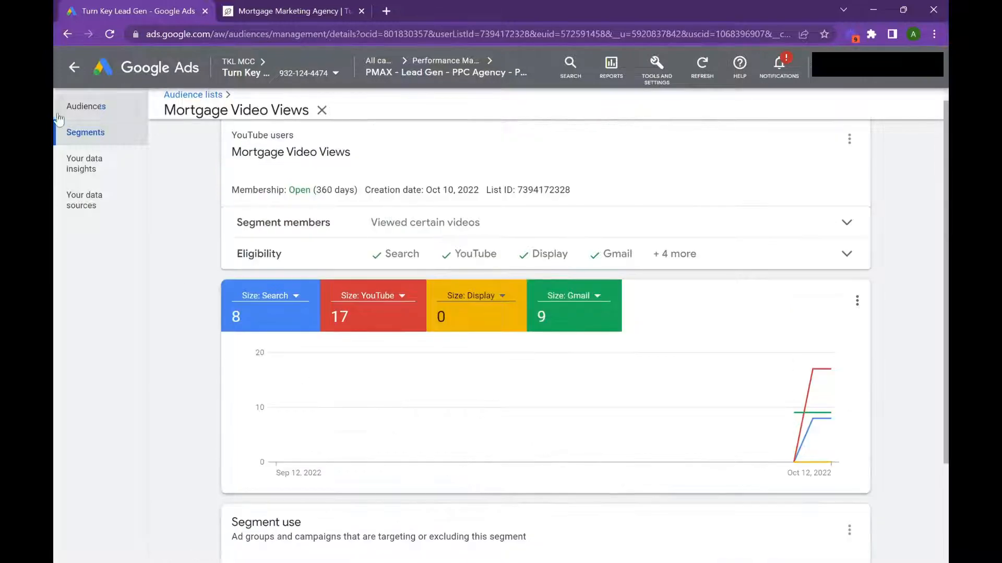
pyautogui.click(66, 73)
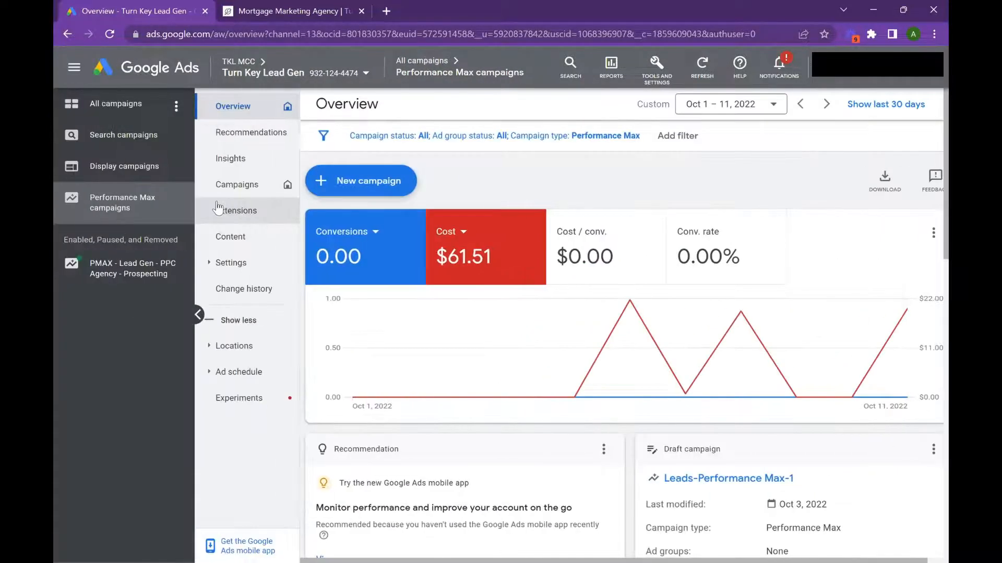
# Step: Open the account's audience data segments and start a new segment of YouTube users
pyautogui.click(657, 65)
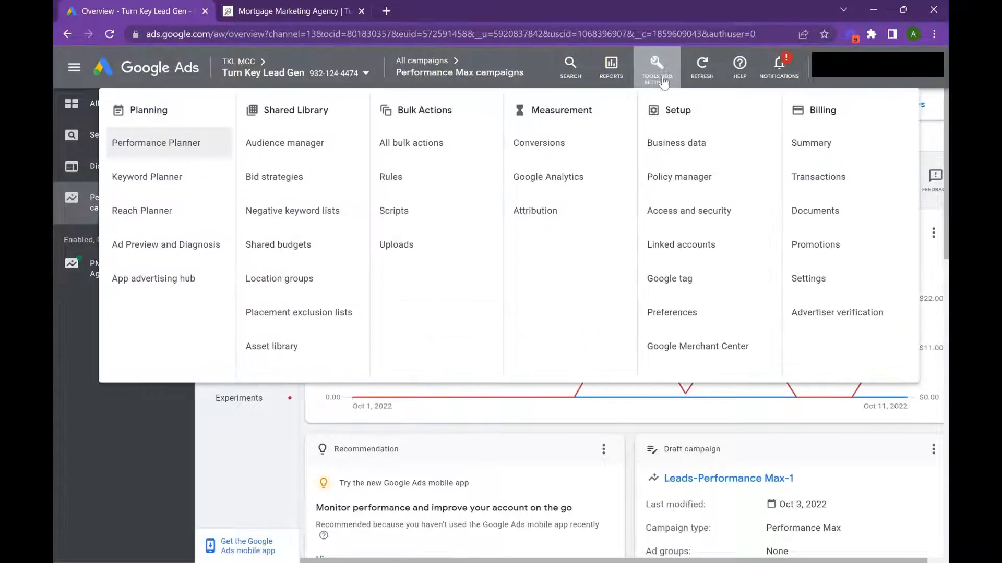
pyautogui.click(299, 148)
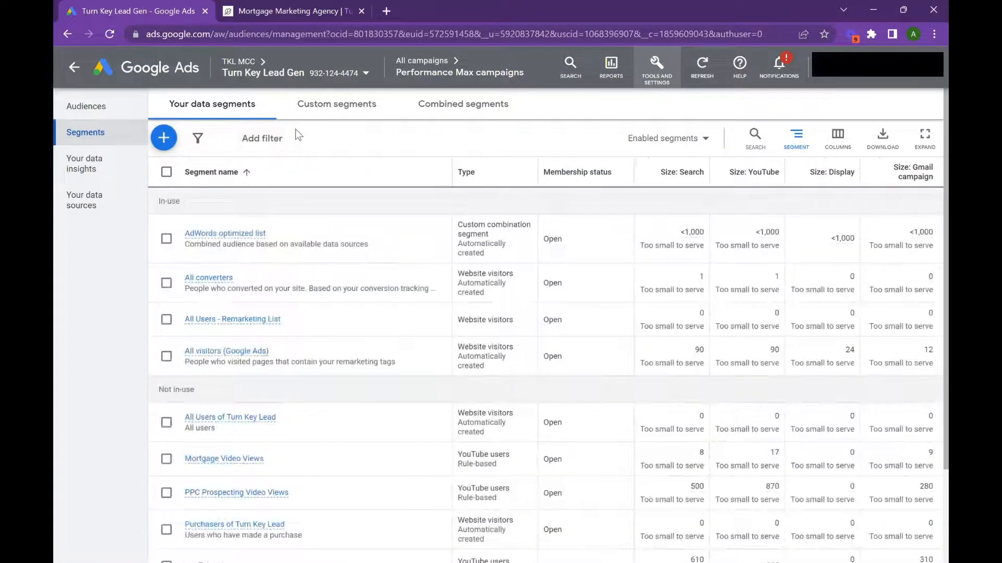
pyautogui.scroll(-3, 479, 220)
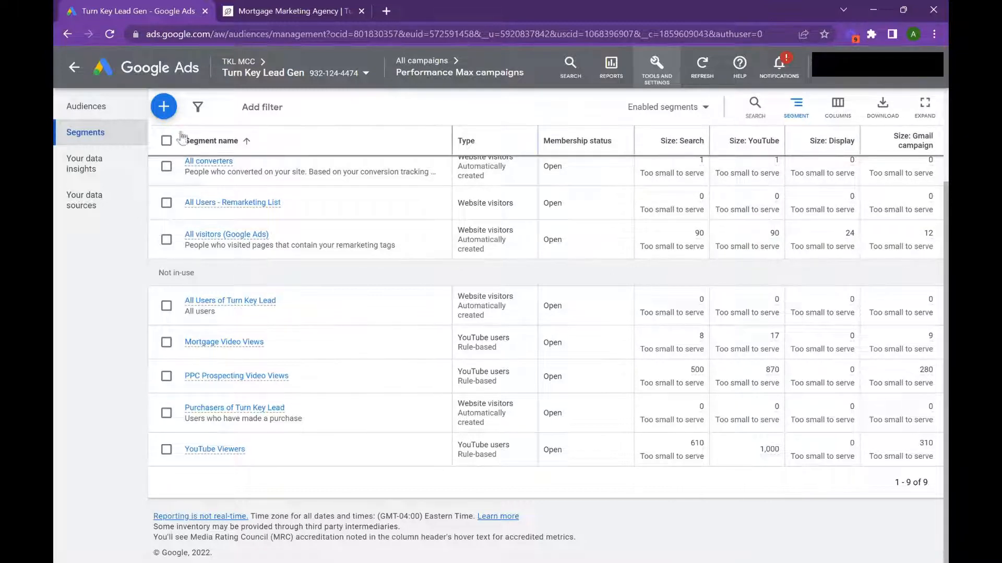
pyautogui.click(163, 107)
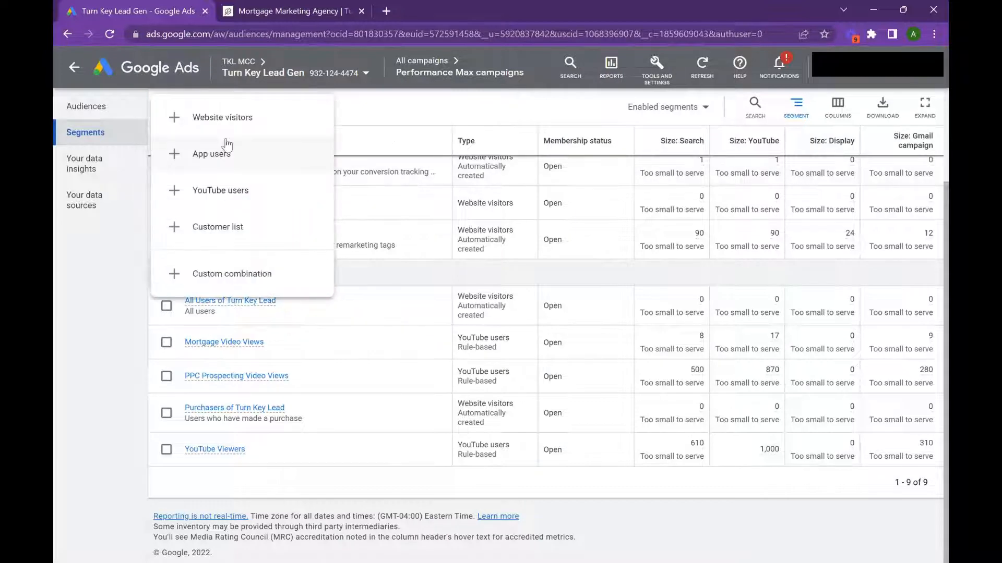
pyautogui.click(225, 190)
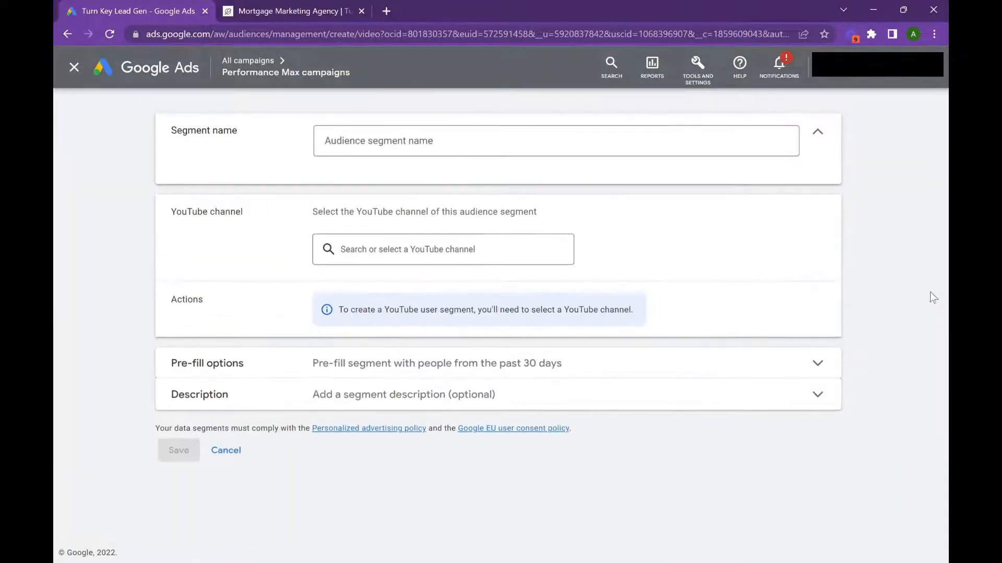
# Step: Name the new YouTube users segment Mortgage Video Views 2.0
pyautogui.click(373, 137)
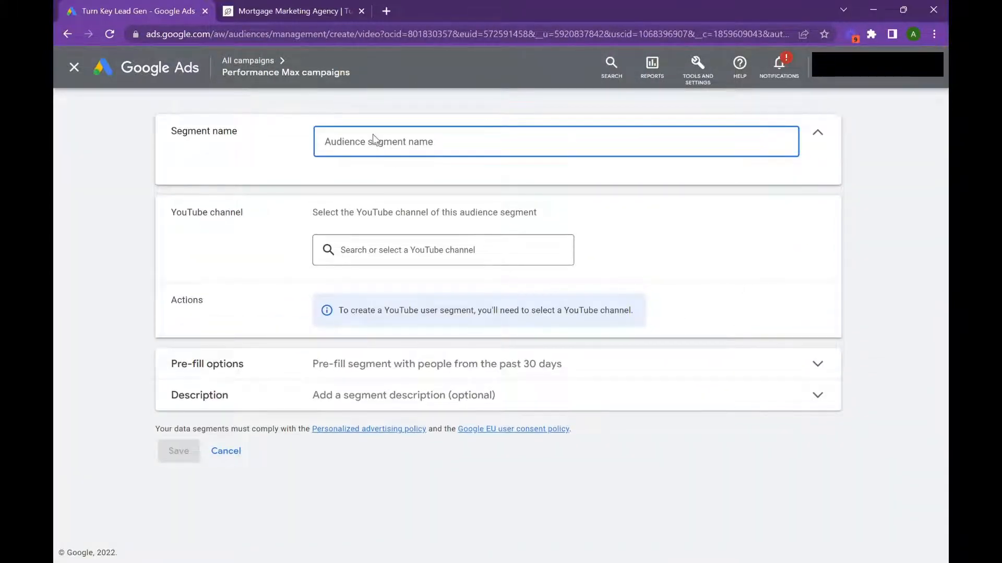
pyautogui.write('Mortgage')
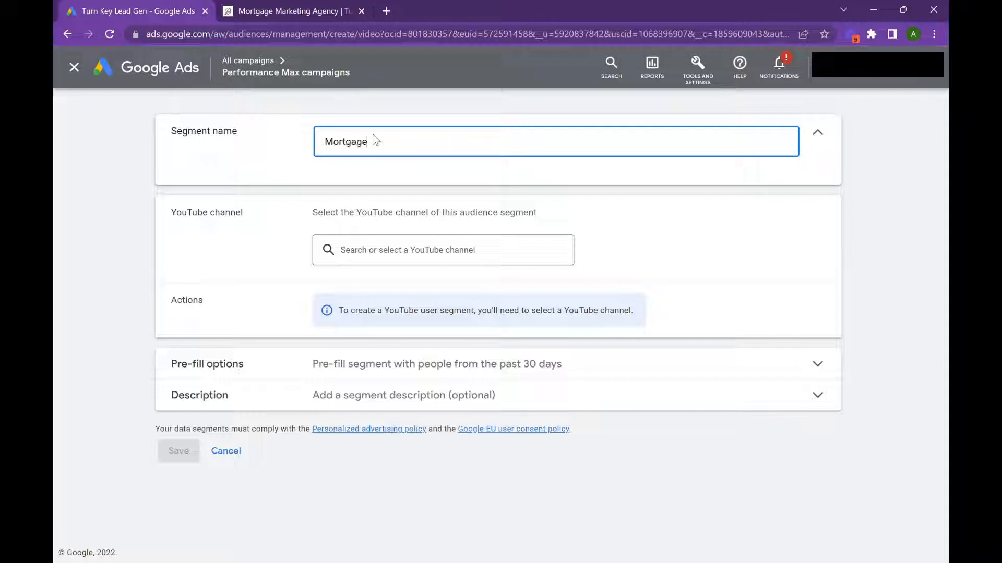
pyautogui.write(' Video Views 21.0')
pyautogui.press('BackSpace')
pyautogui.press('BackSpace')
pyautogui.press('BackSpace')
pyautogui.write('2')
pyautogui.press('BackSpace')
pyautogui.write('.0')
# Step: Choose the Turn Key Lead channel for the segment and set its action to View certain videos
pyautogui.click(447, 251)
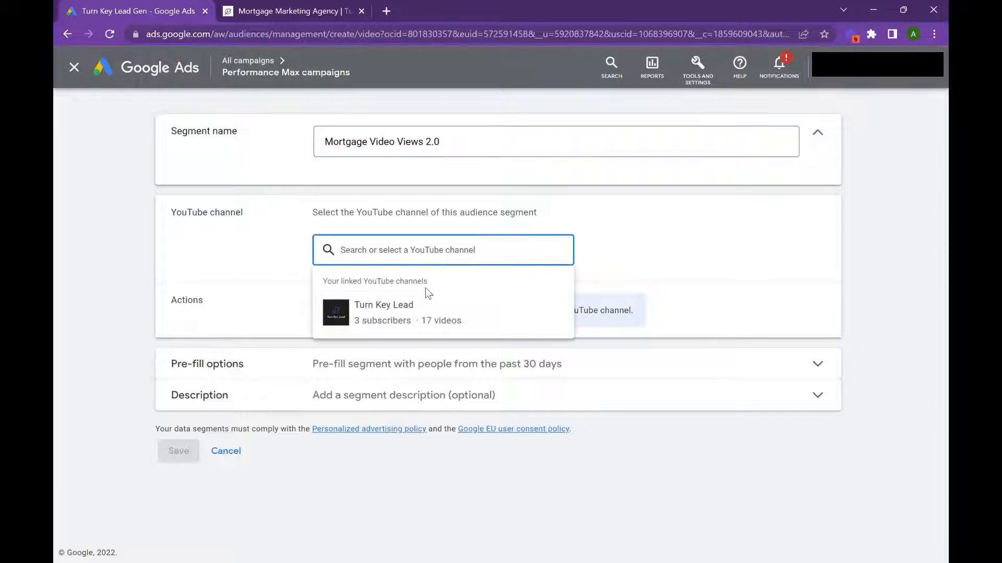
pyautogui.click(429, 303)
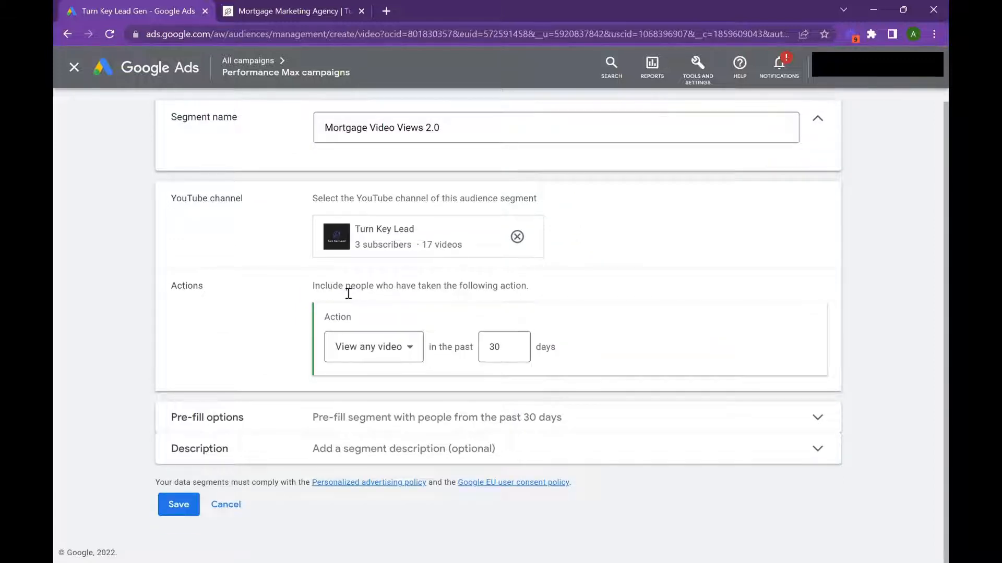
pyautogui.click(407, 347)
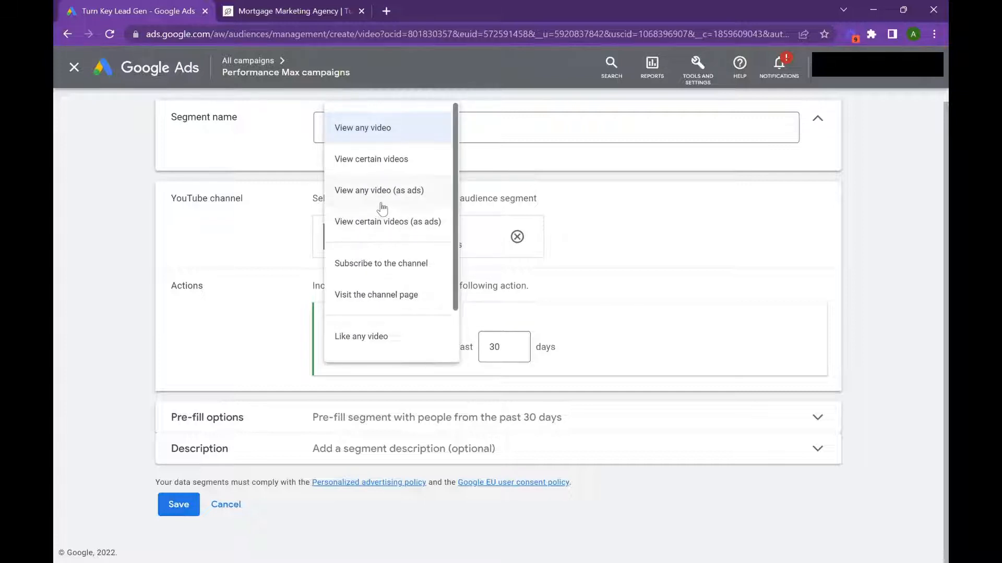
pyautogui.click(391, 154)
pyautogui.scroll(-2, 436, 417)
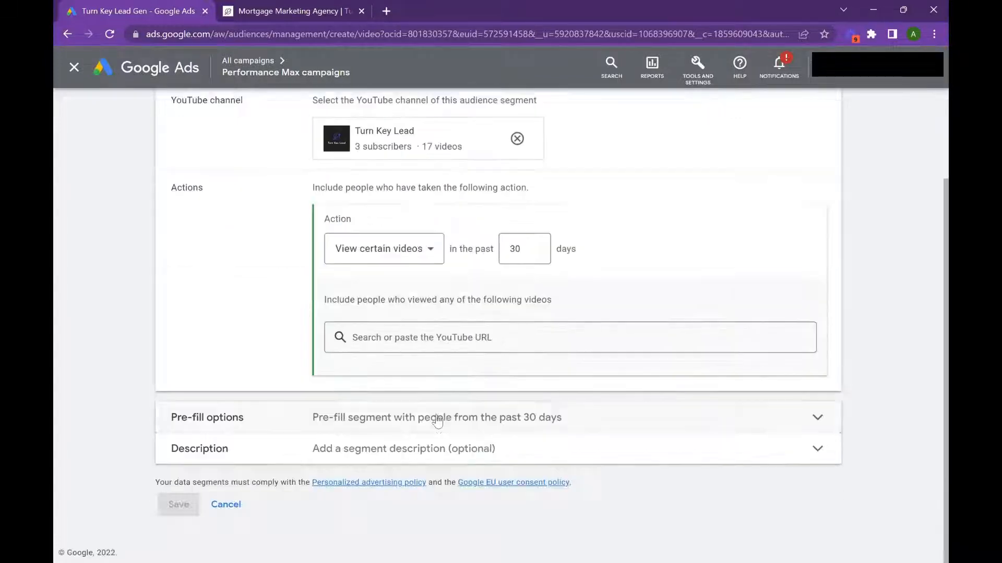
# Step: Include viewers of the video "Generate Mortgage Leads in 2023 - Advanced Google Ads Training" in the segment
pyautogui.click(439, 347)
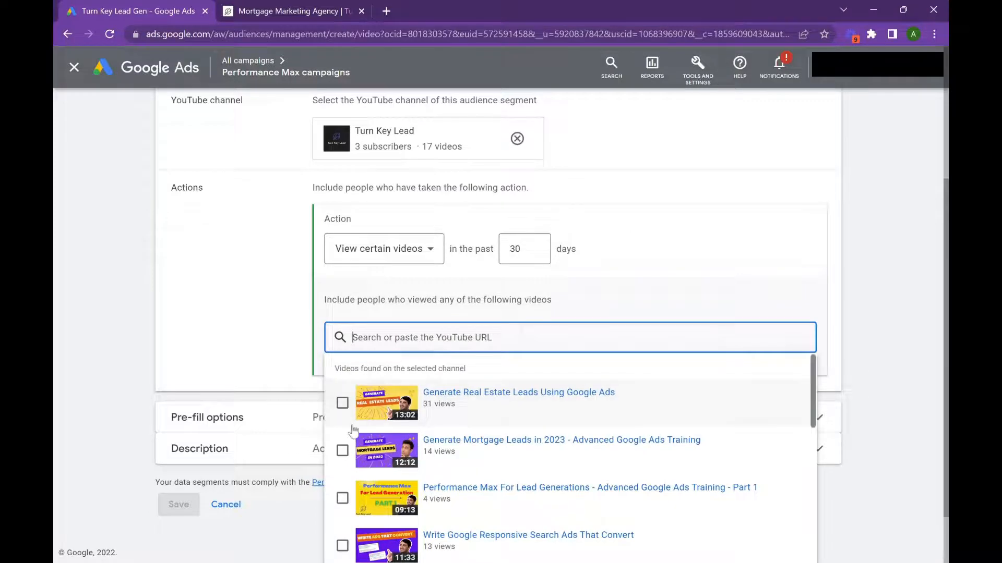
pyautogui.click(348, 442)
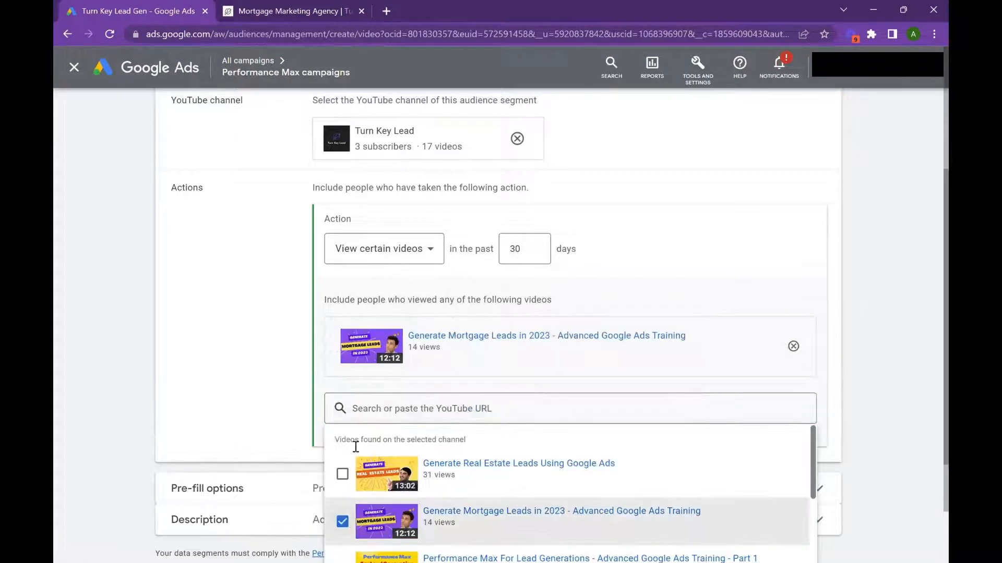
pyautogui.scroll(-2, 365, 459)
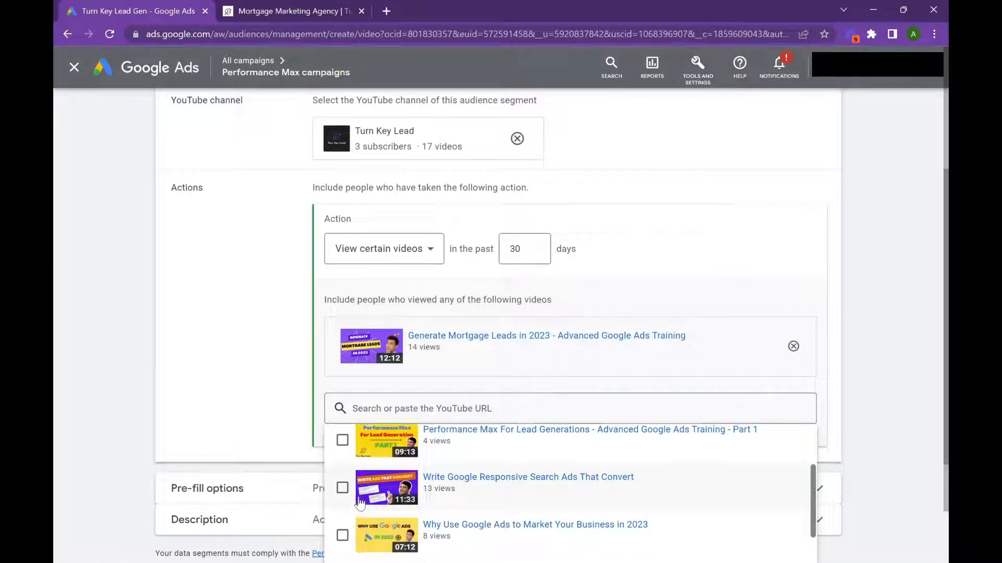
pyautogui.scroll(3, 370, 469)
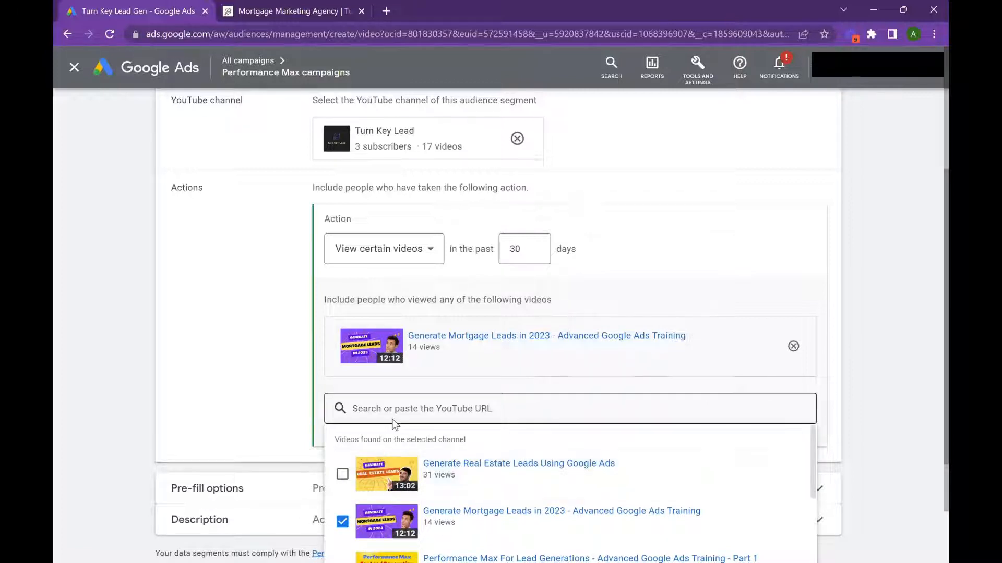
pyautogui.click(661, 259)
pyautogui.scroll(-2, 666, 259)
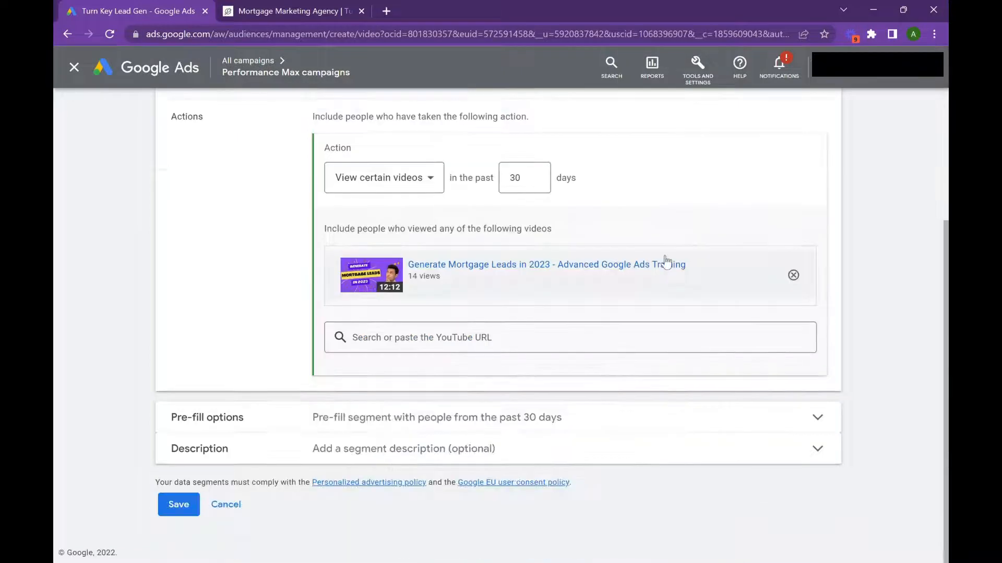
# Step: Review the segment's pre-fill and description options, discard the new segment and return to the Performance Max campaigns overview
pyautogui.click(579, 420)
pyautogui.scroll(-2, 579, 420)
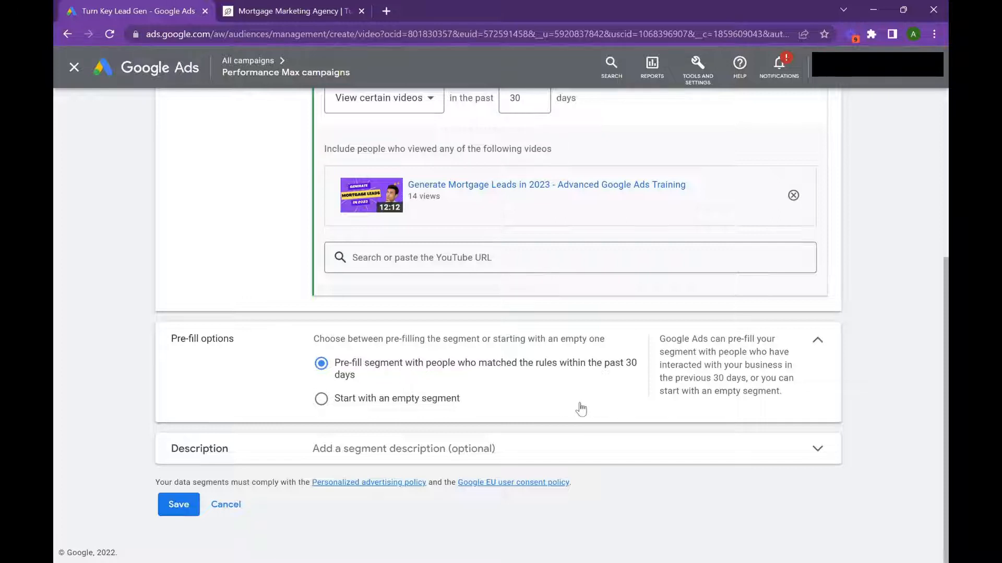
pyautogui.click(571, 452)
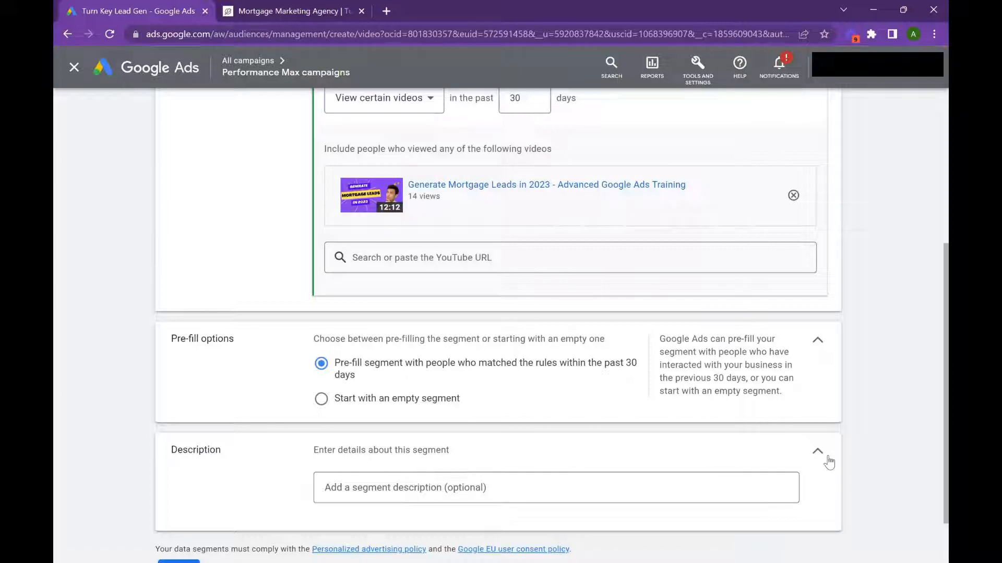
pyautogui.scroll(5, 827, 463)
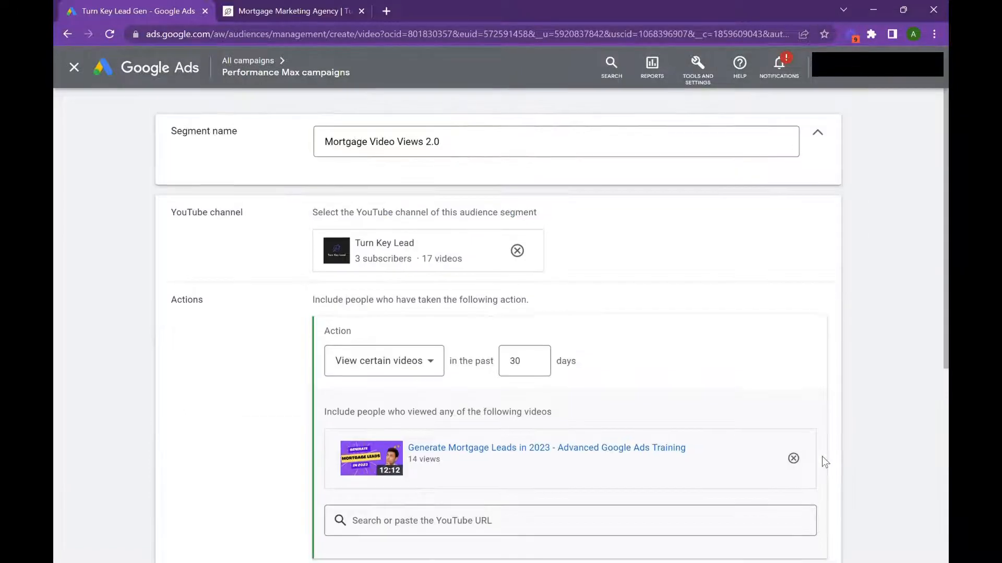
pyautogui.scroll(-6, 823, 461)
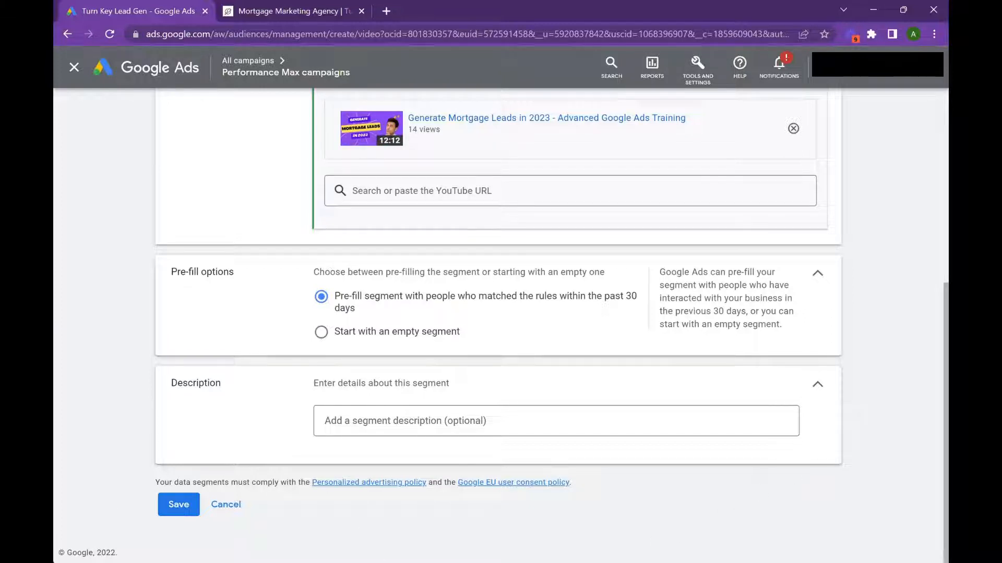
pyautogui.click(224, 505)
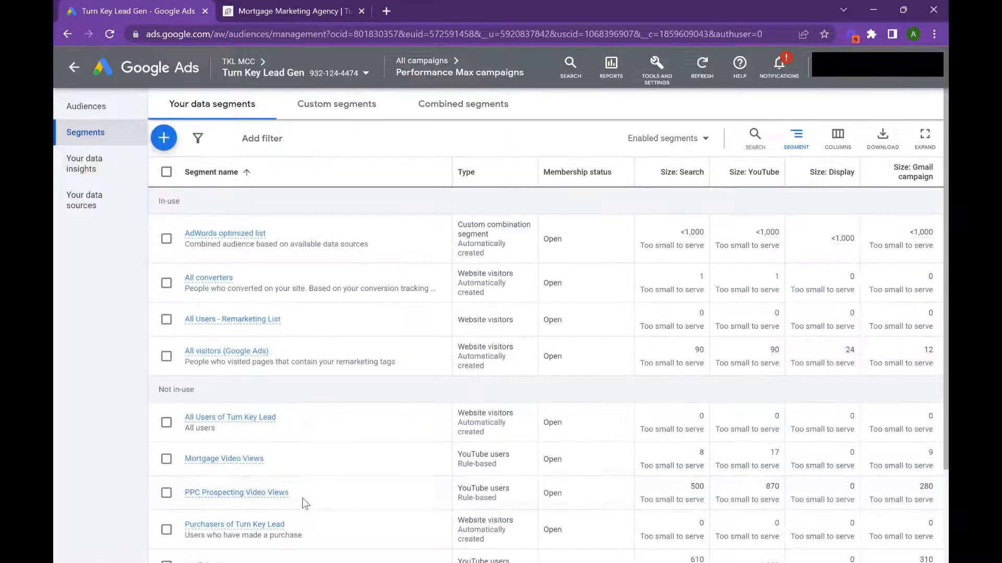
pyautogui.click(65, 76)
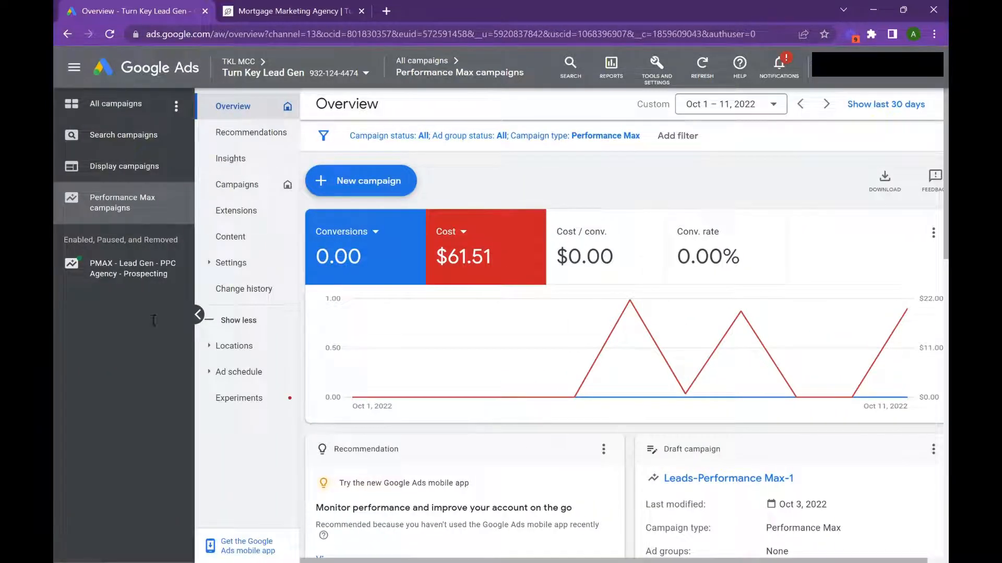
# Step: Open the Remarketing asset group's audience for editing in the PMAX - Lead Gen - PPC Agency - Prospecting campaign
pyautogui.click(145, 280)
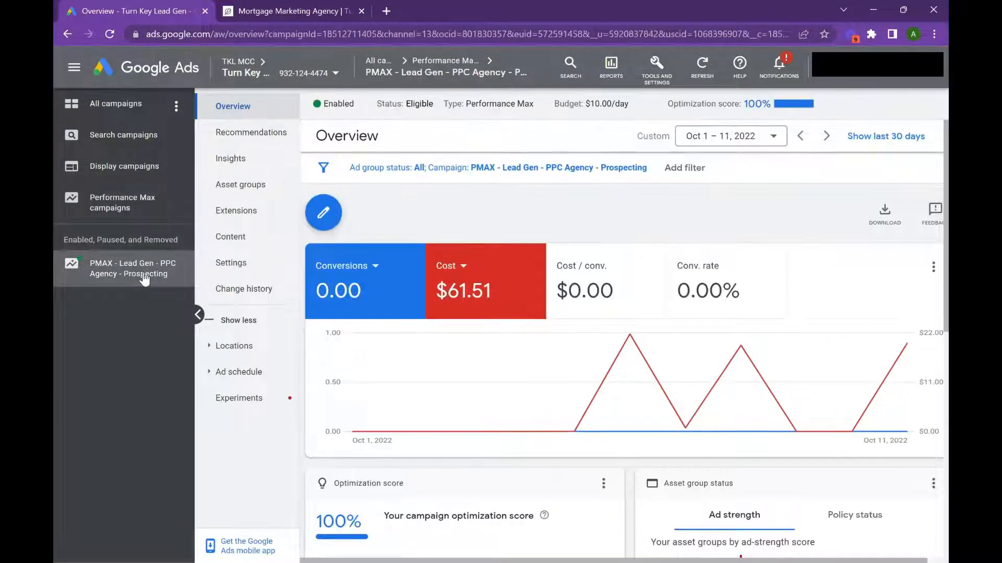
pyautogui.click(251, 186)
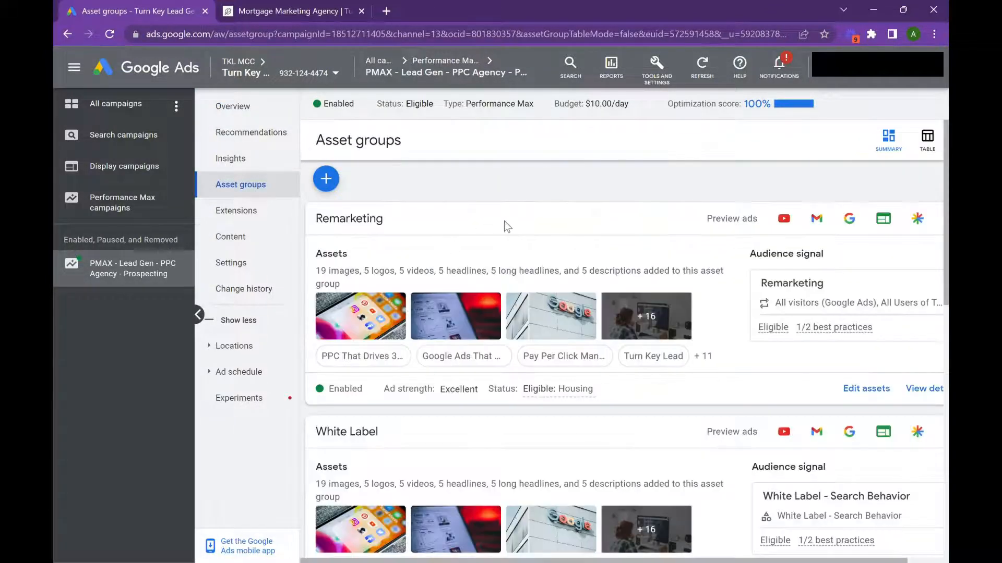
pyautogui.click(836, 253)
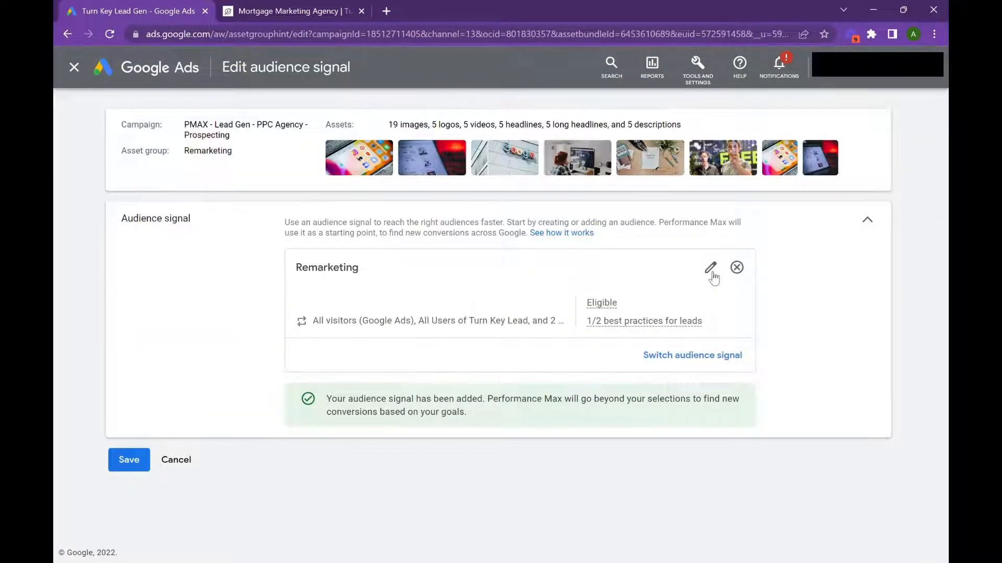
pyautogui.click(711, 268)
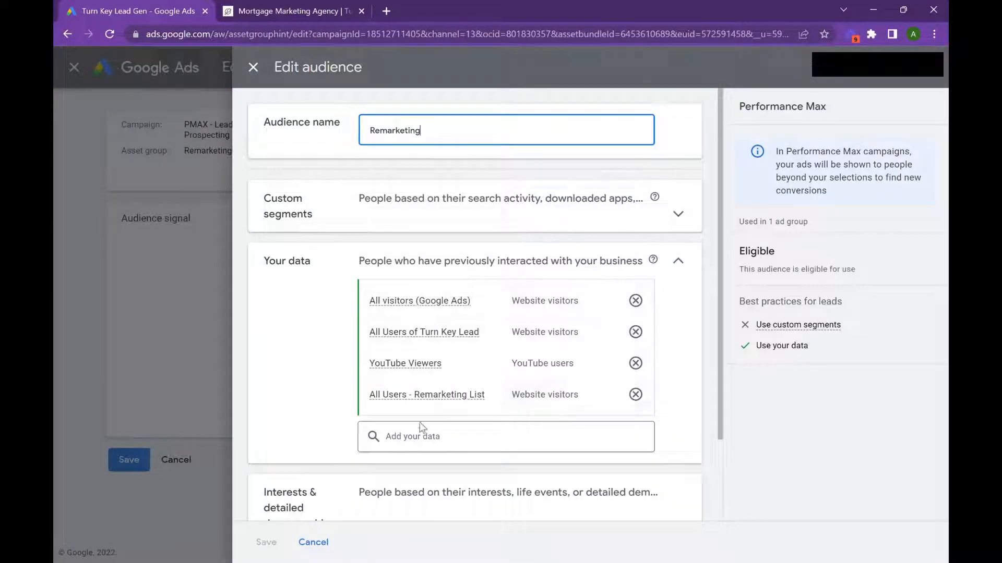
# Step: Add the Mortgage Video Views segment of YouTube users to the Remarketing audience, save the audience and leave the audience signal editor
pyautogui.click(429, 440)
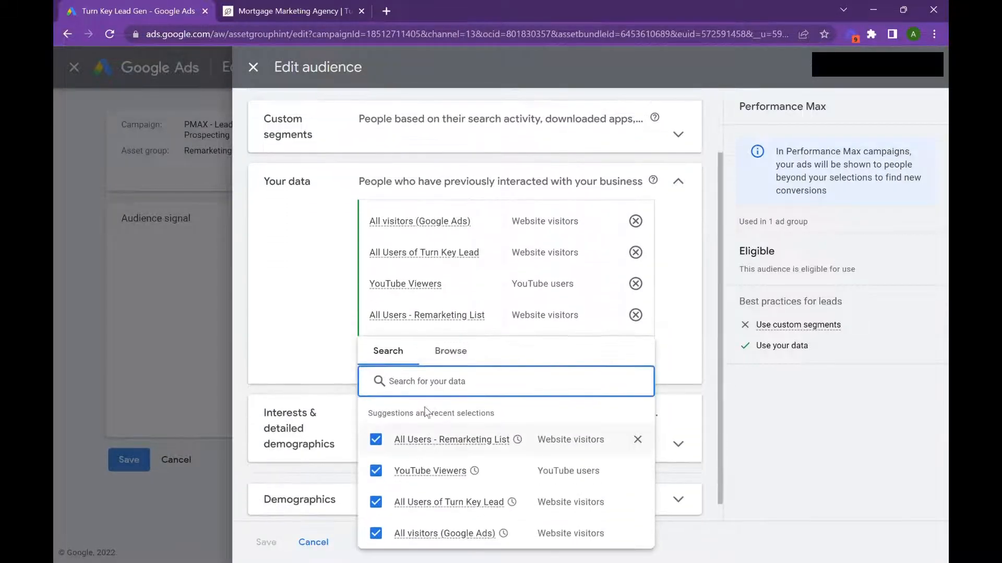
pyautogui.click(458, 358)
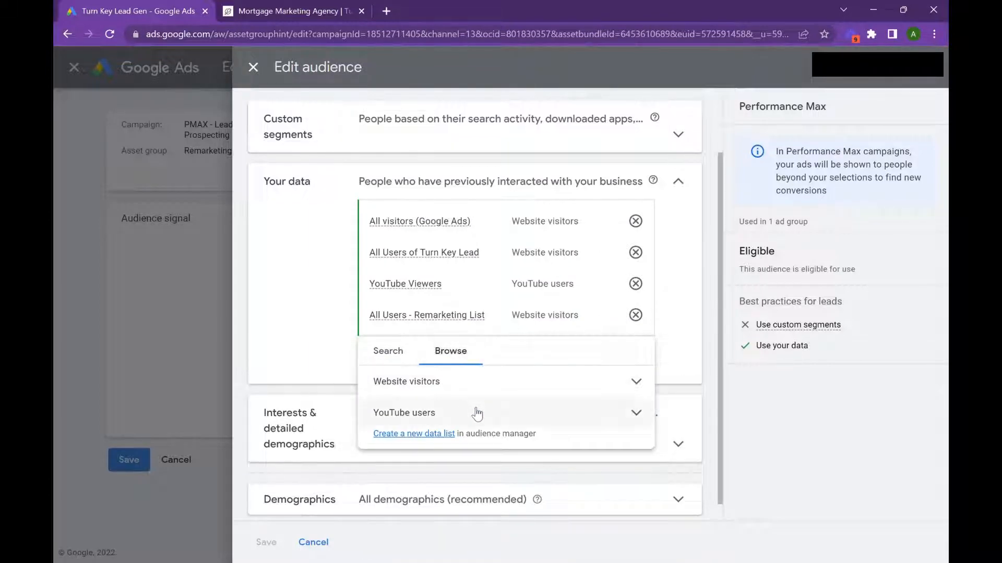
pyautogui.click(477, 414)
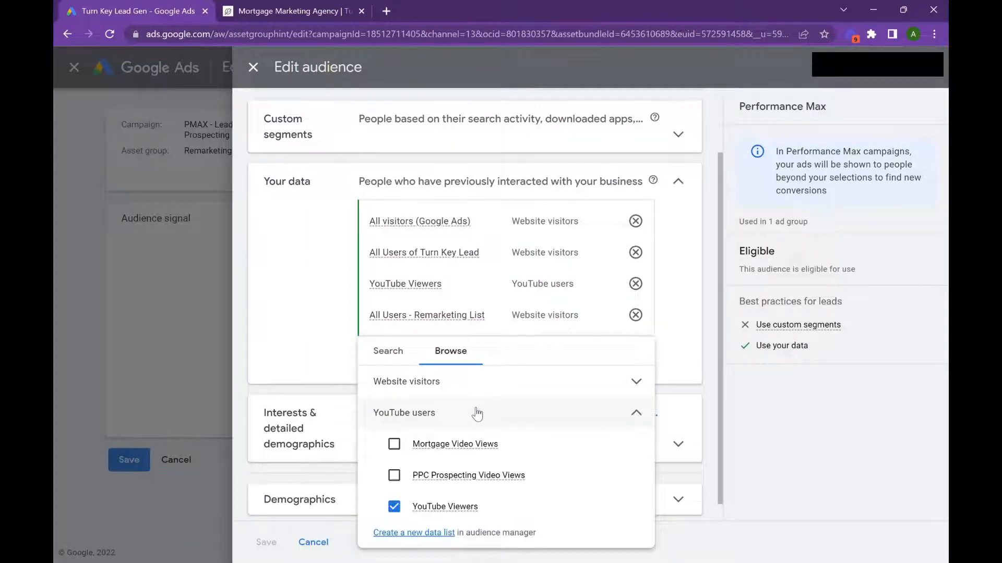
pyautogui.click(395, 444)
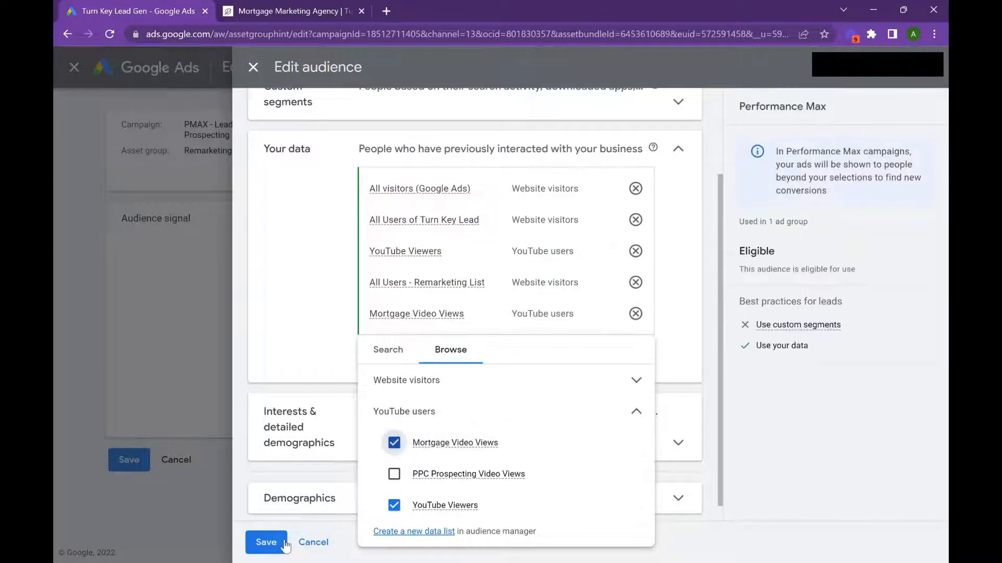
pyautogui.click(283, 545)
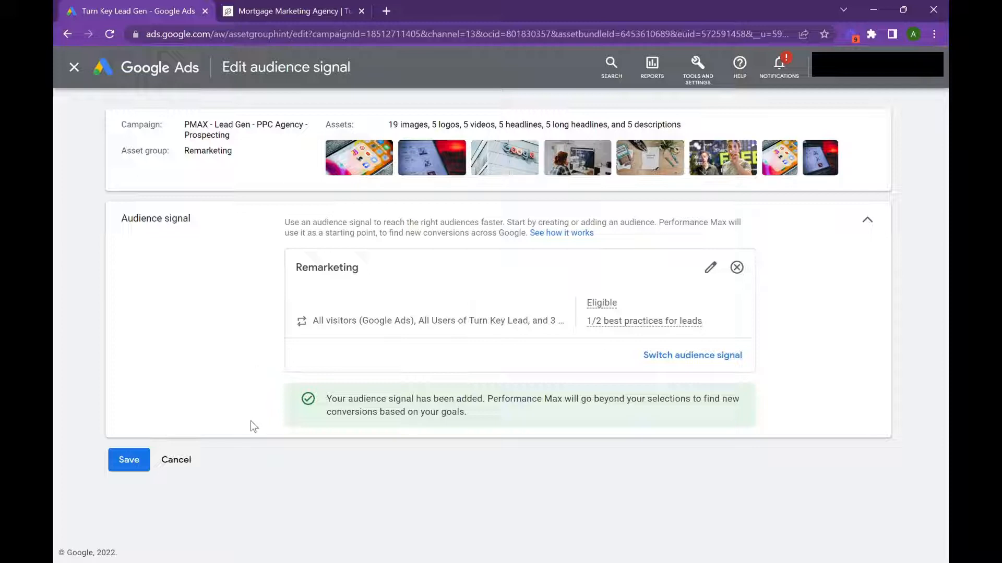
pyautogui.click(177, 463)
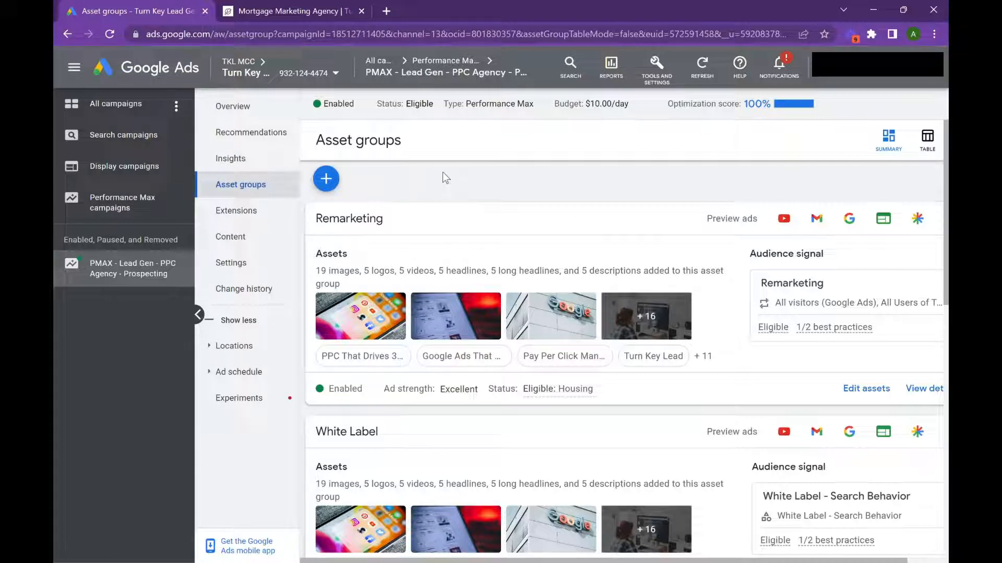
# Step: Open the account's conversions summary and examine which conversion actions are primary and which are secondary
pyautogui.scroll(-10, 421, 224)
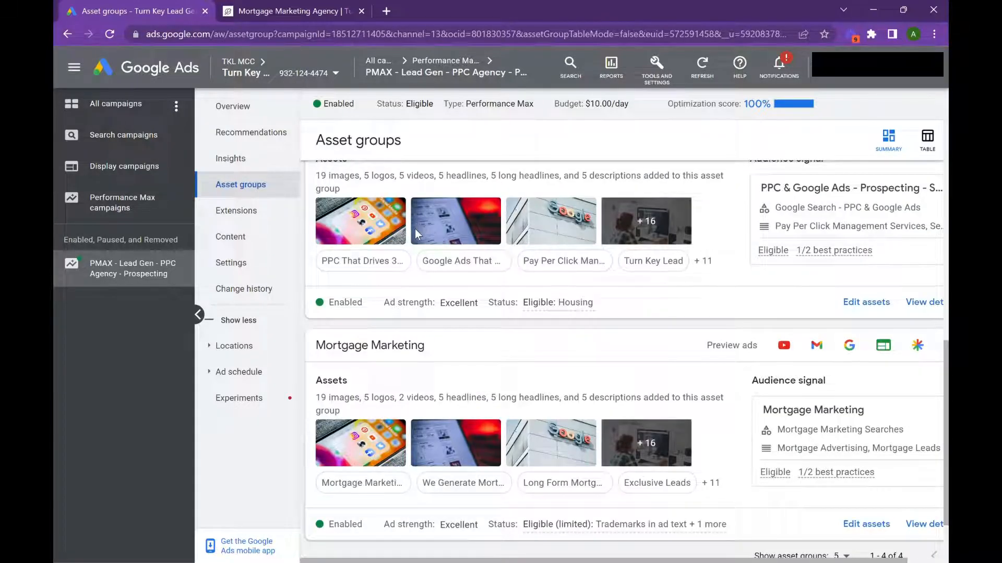
pyautogui.click(656, 68)
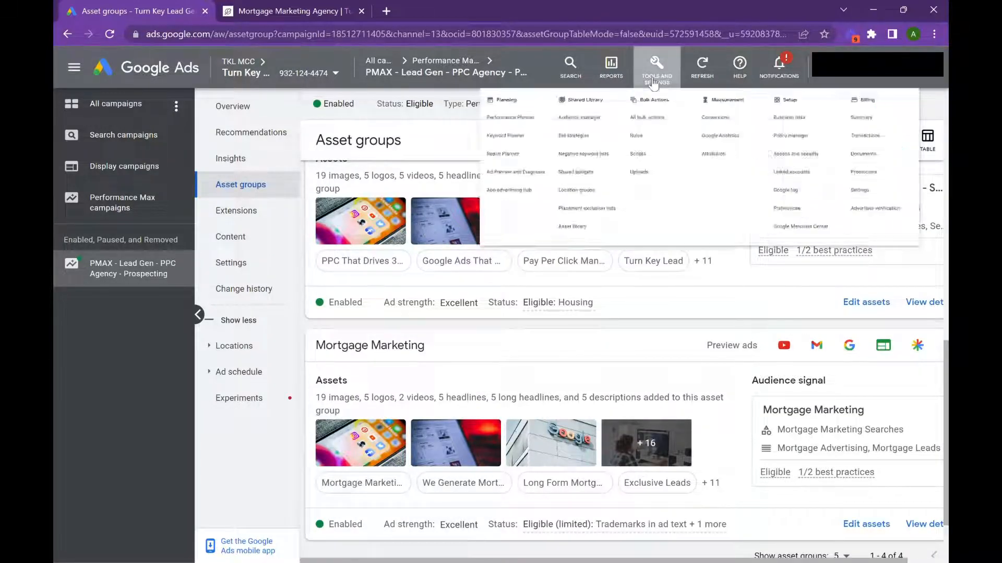
pyautogui.click(574, 157)
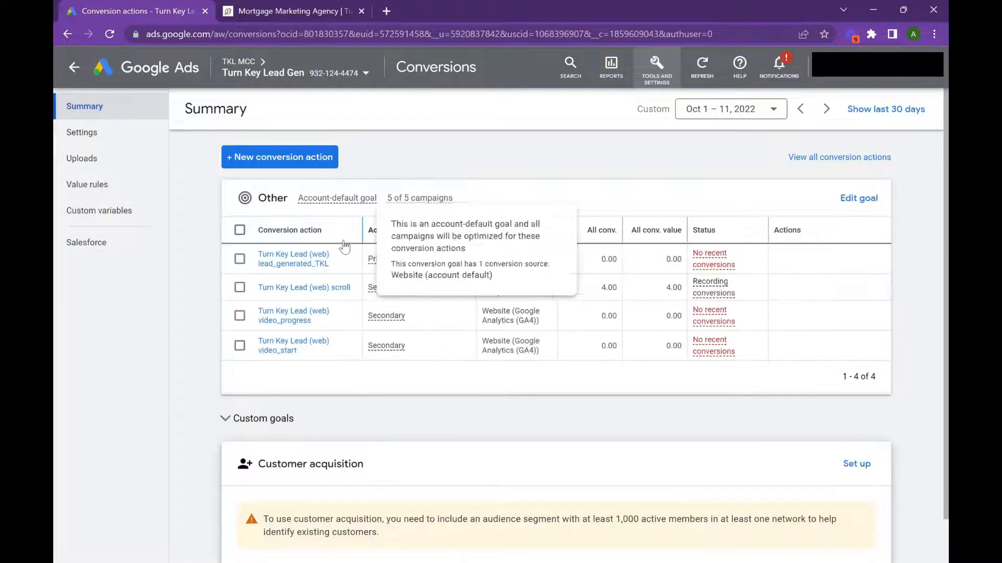
pyautogui.scroll(-1, 647, 235)
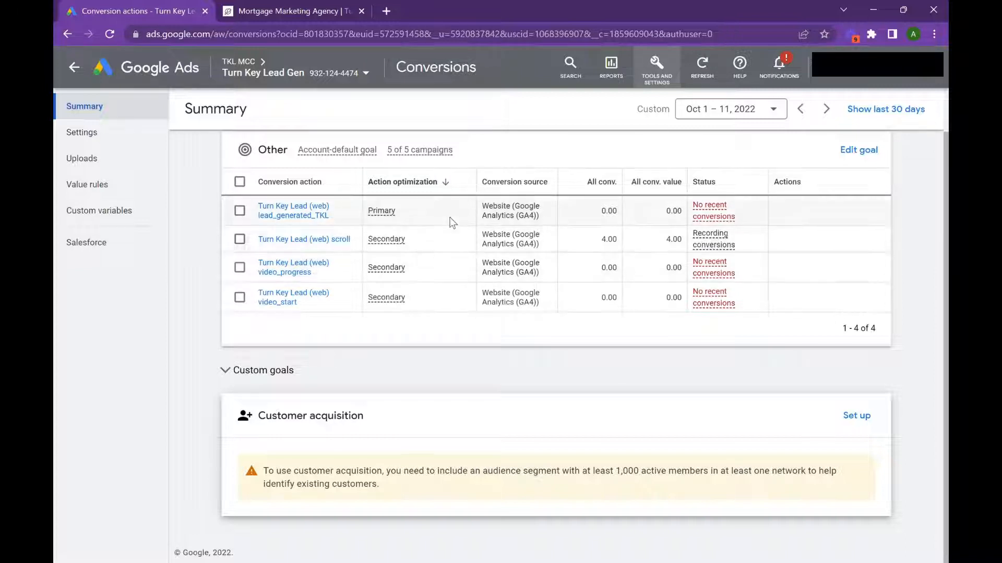
pyautogui.moveTo(402, 243)
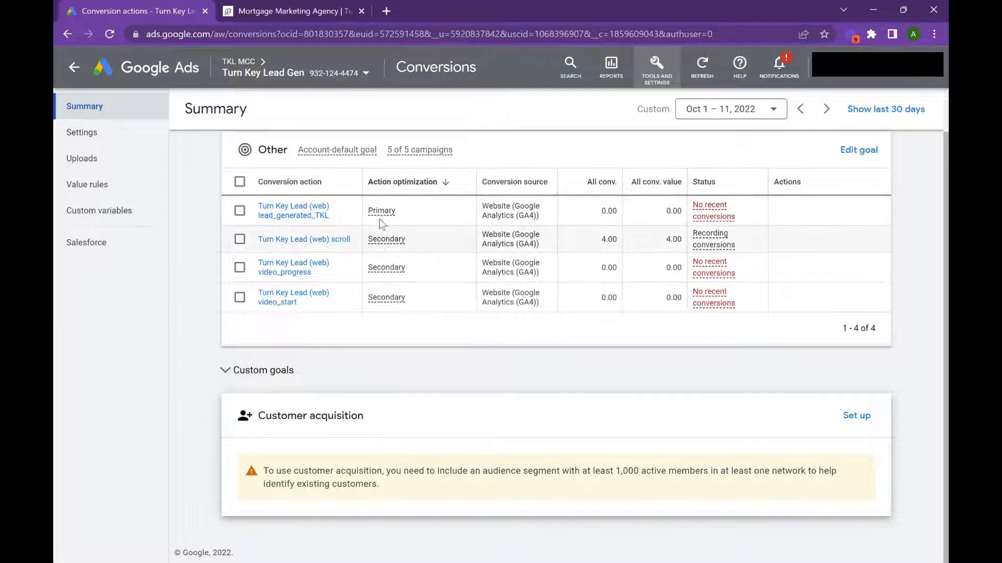
pyautogui.moveTo(387, 213)
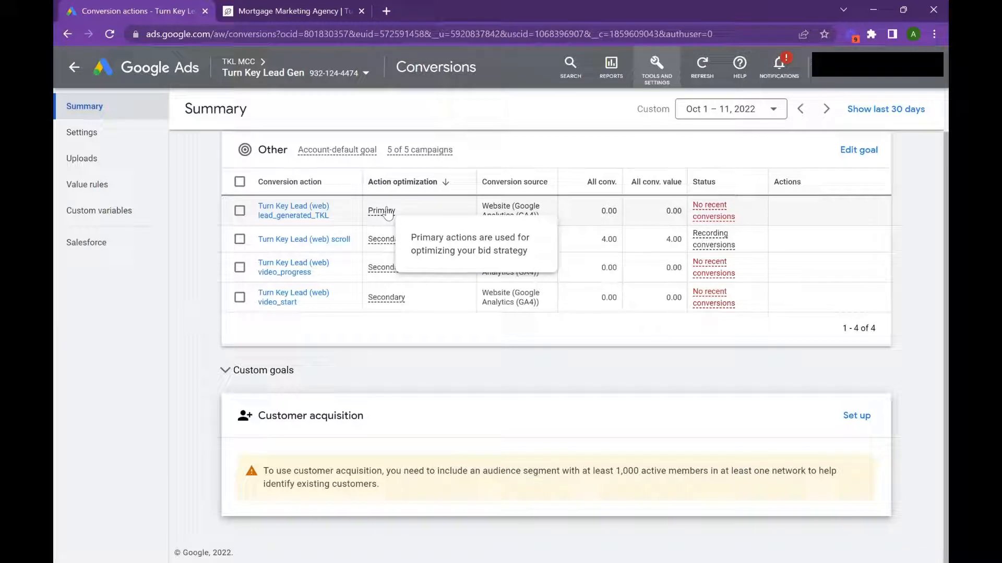